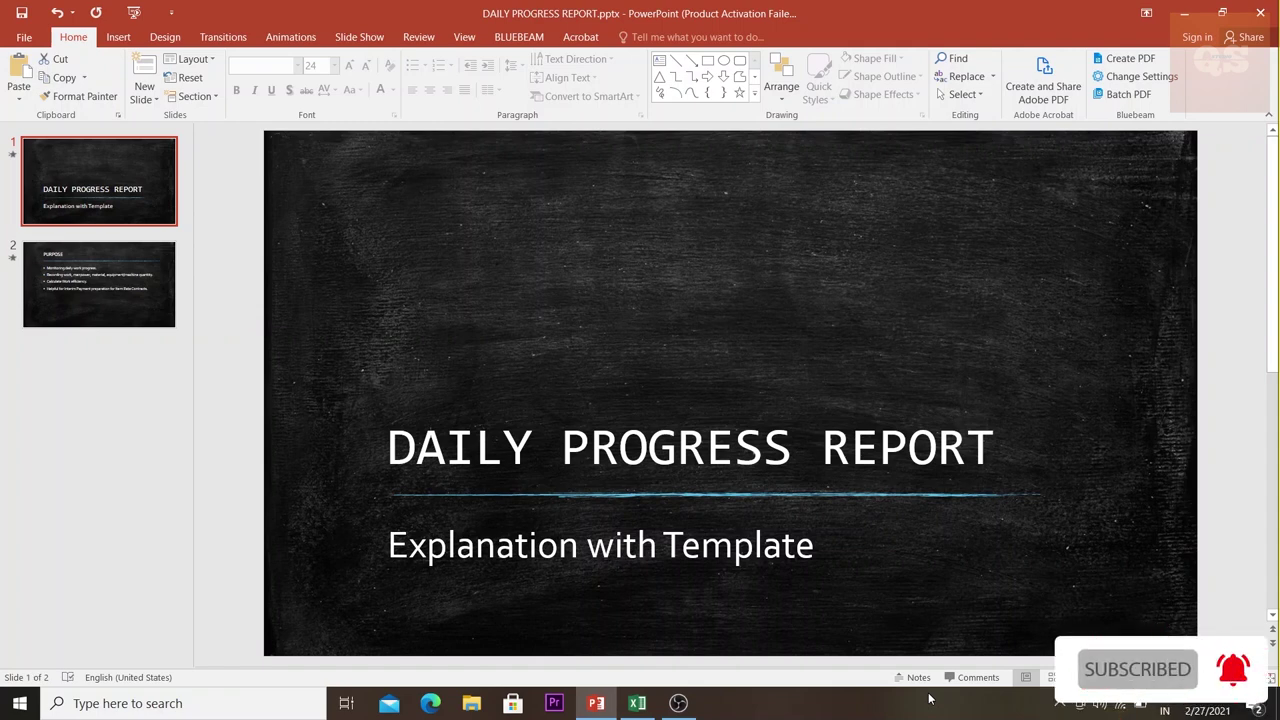
# Show slide 2, PURPOSE, of the Daily Progress Report deck.
pyautogui.click(97, 296)
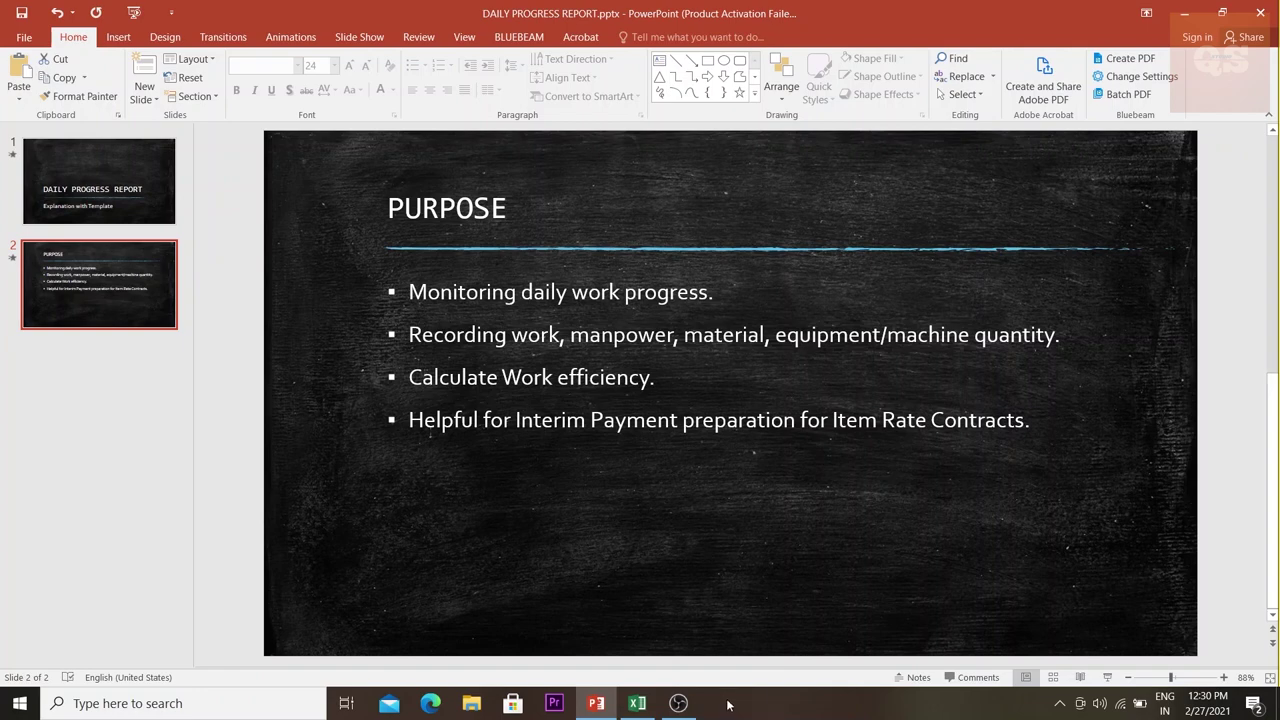
# Switch from the PURPOSE slide to the Daily Progress Report Format workbook in Excel.
pyautogui.hotkey('alt', 'Tab')
pyautogui.scroll(-3, 552, 401)
pyautogui.scroll(-4, 552, 401)
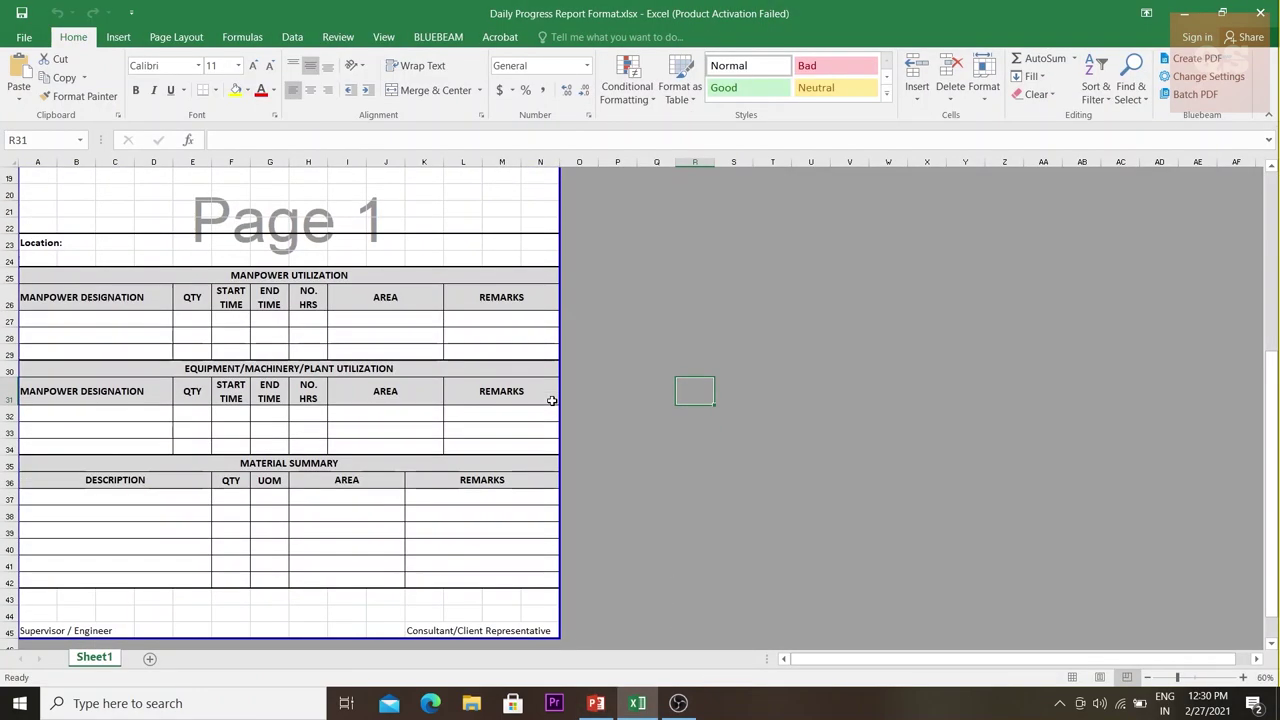
pyautogui.scroll(7, 552, 401)
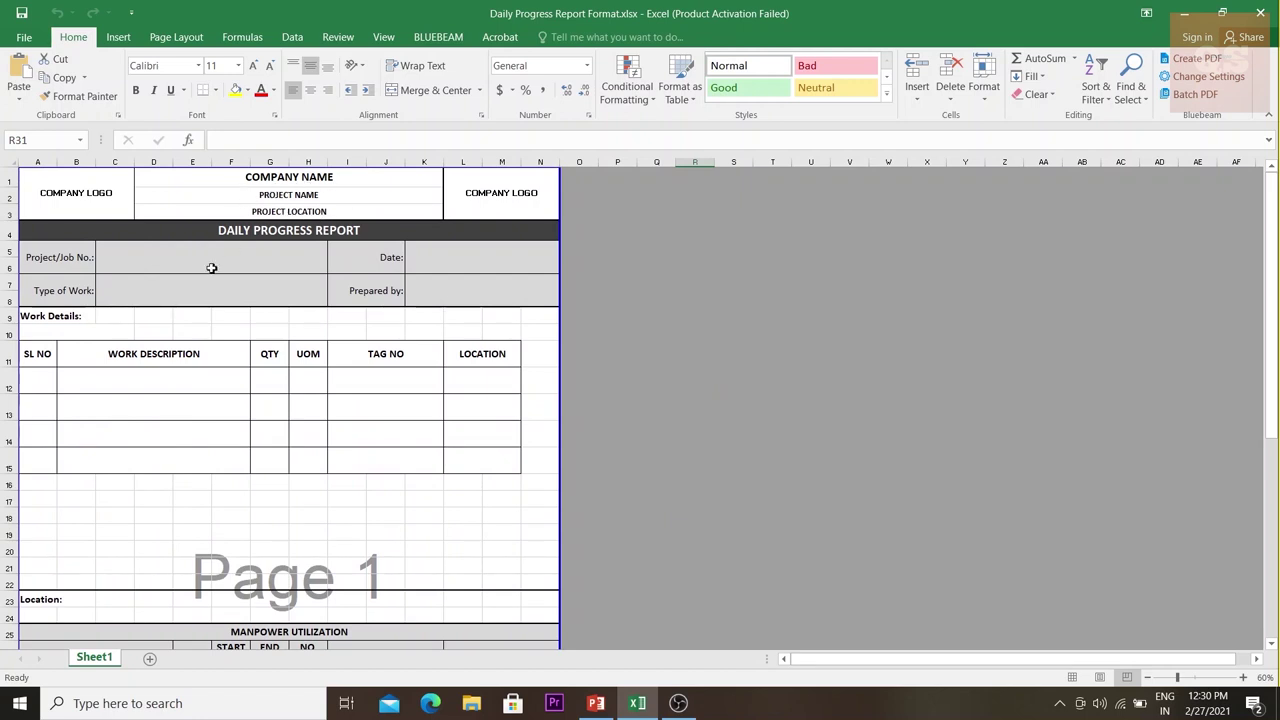
pyautogui.scroll(-1, 209, 269)
pyautogui.scroll(1, 209, 269)
pyautogui.scroll(-2, 155, 385)
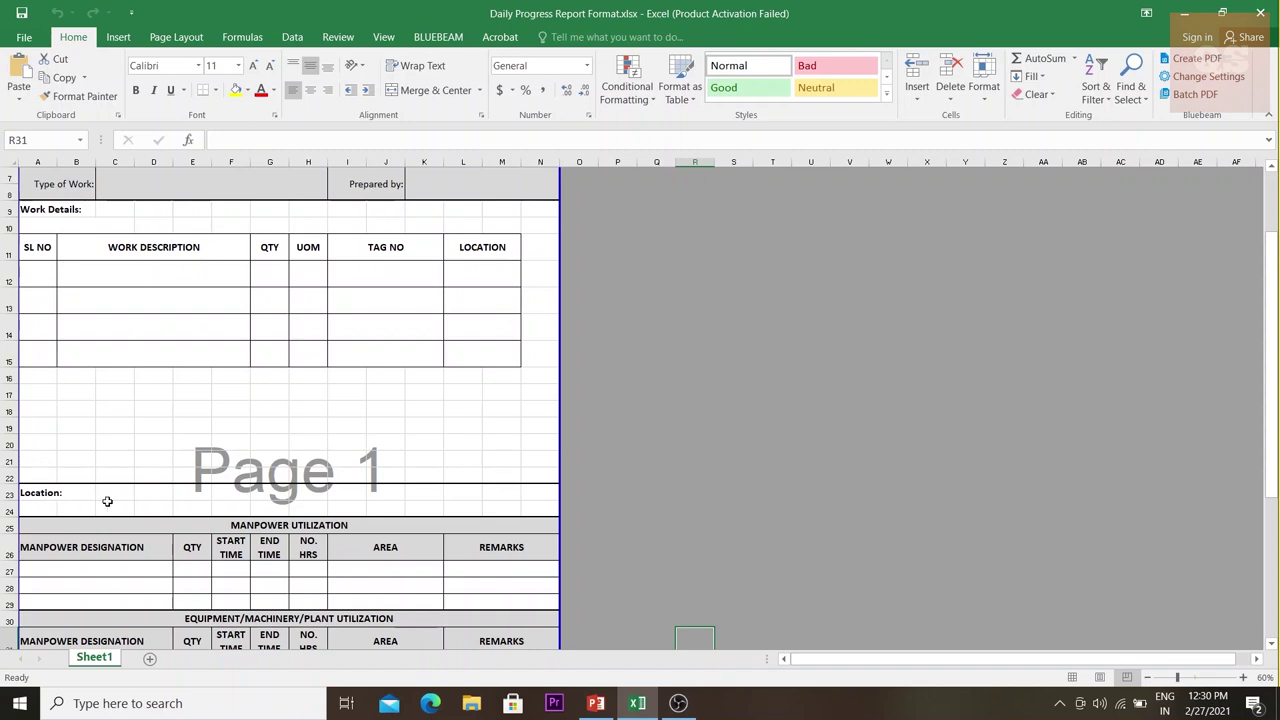
pyautogui.scroll(1, 194, 489)
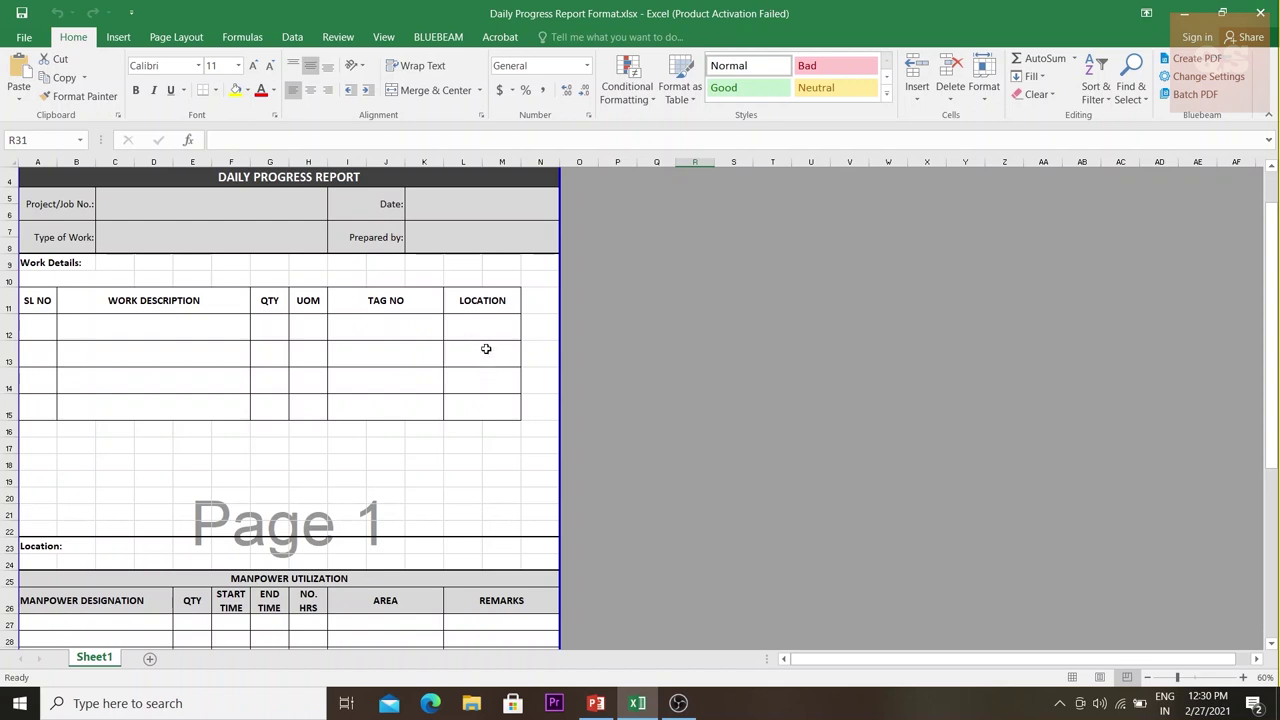
pyautogui.scroll(-3, 254, 399)
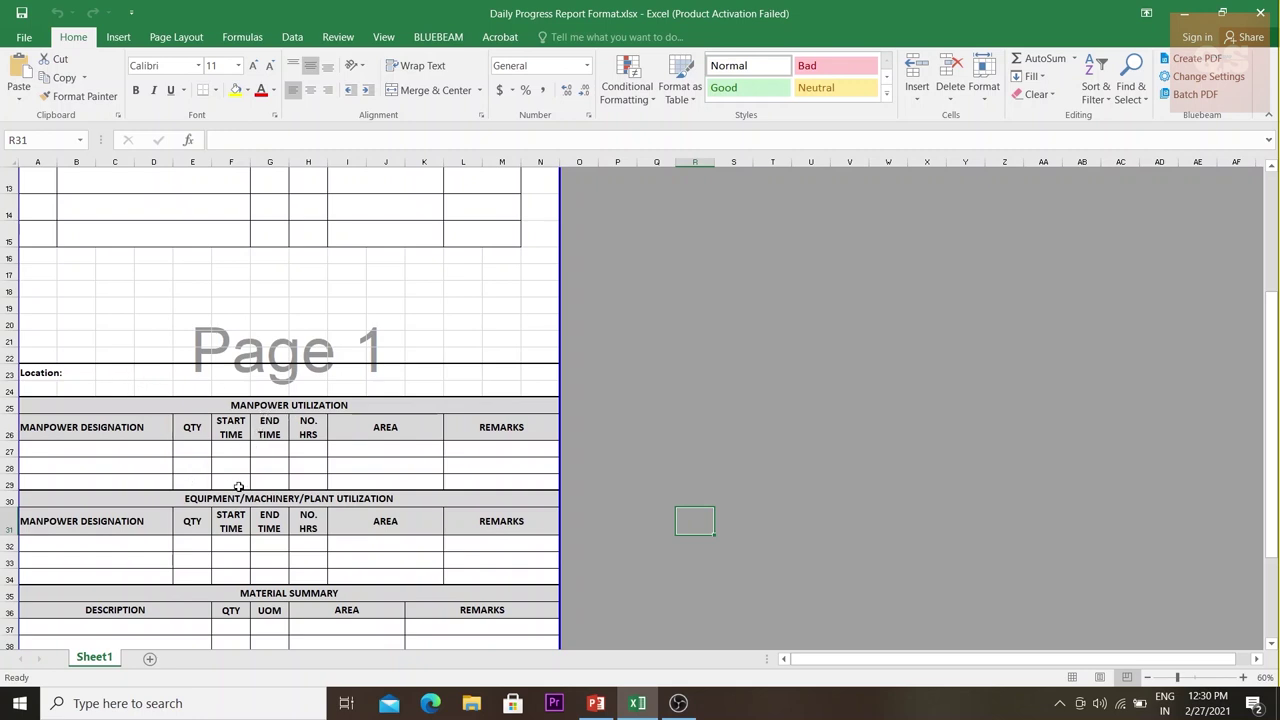
pyautogui.scroll(-1, 238, 486)
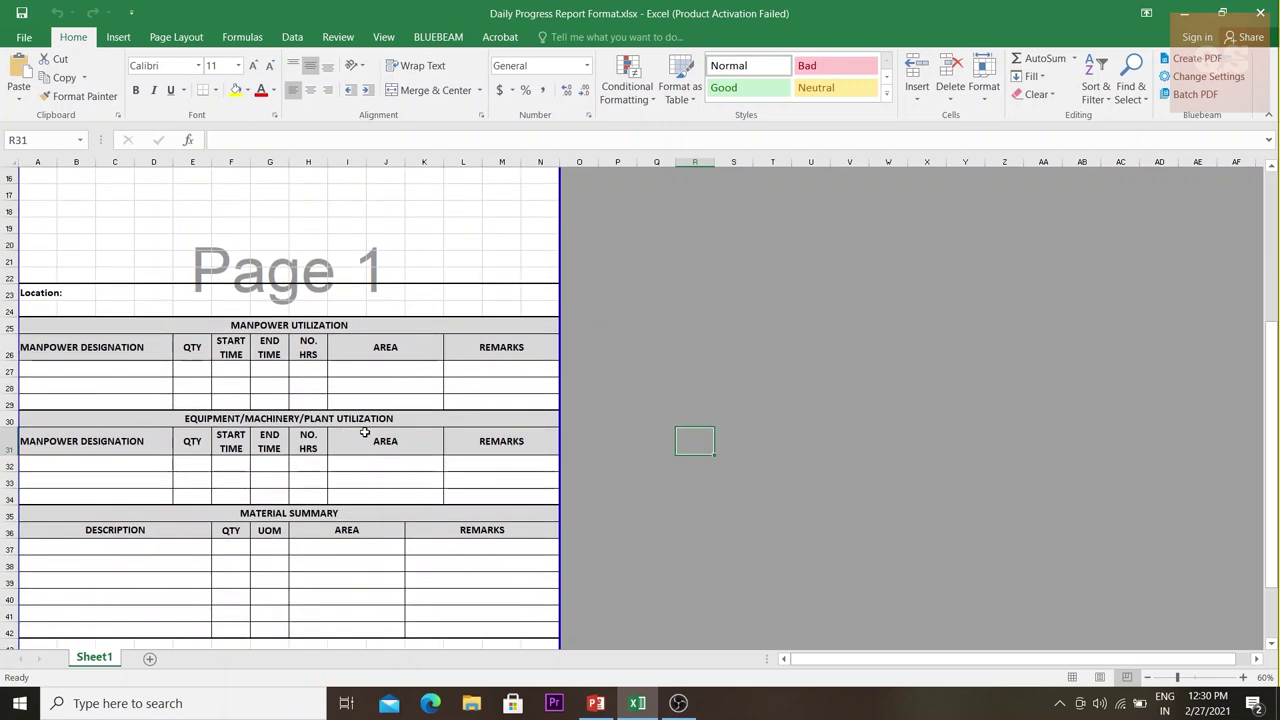
pyautogui.scroll(-1, 255, 458)
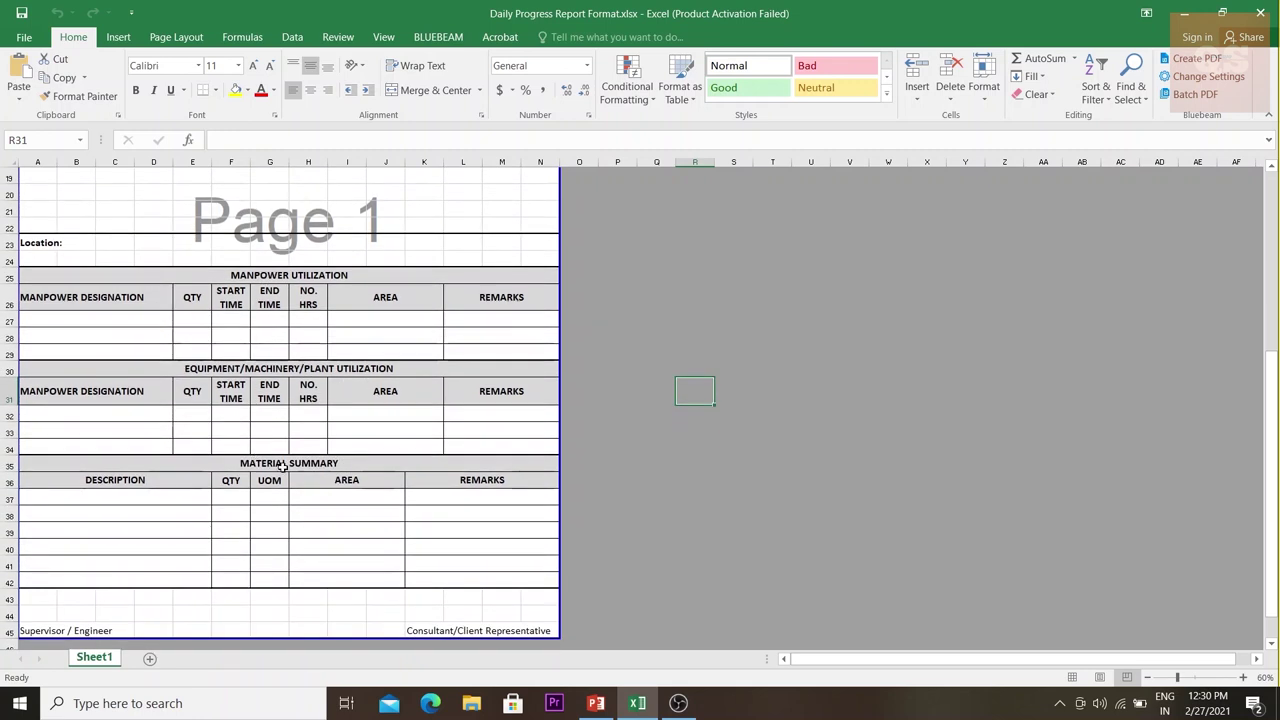
pyautogui.scroll(6, 244, 467)
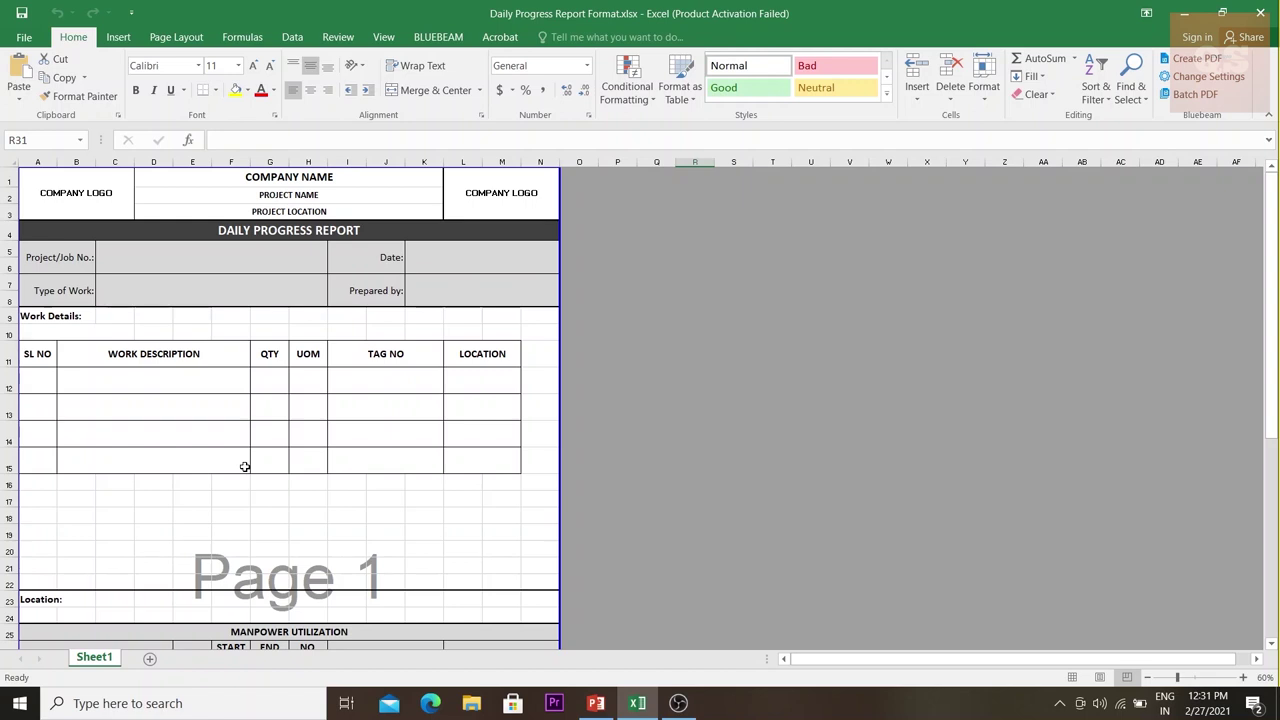
pyautogui.scroll(-5, 244, 467)
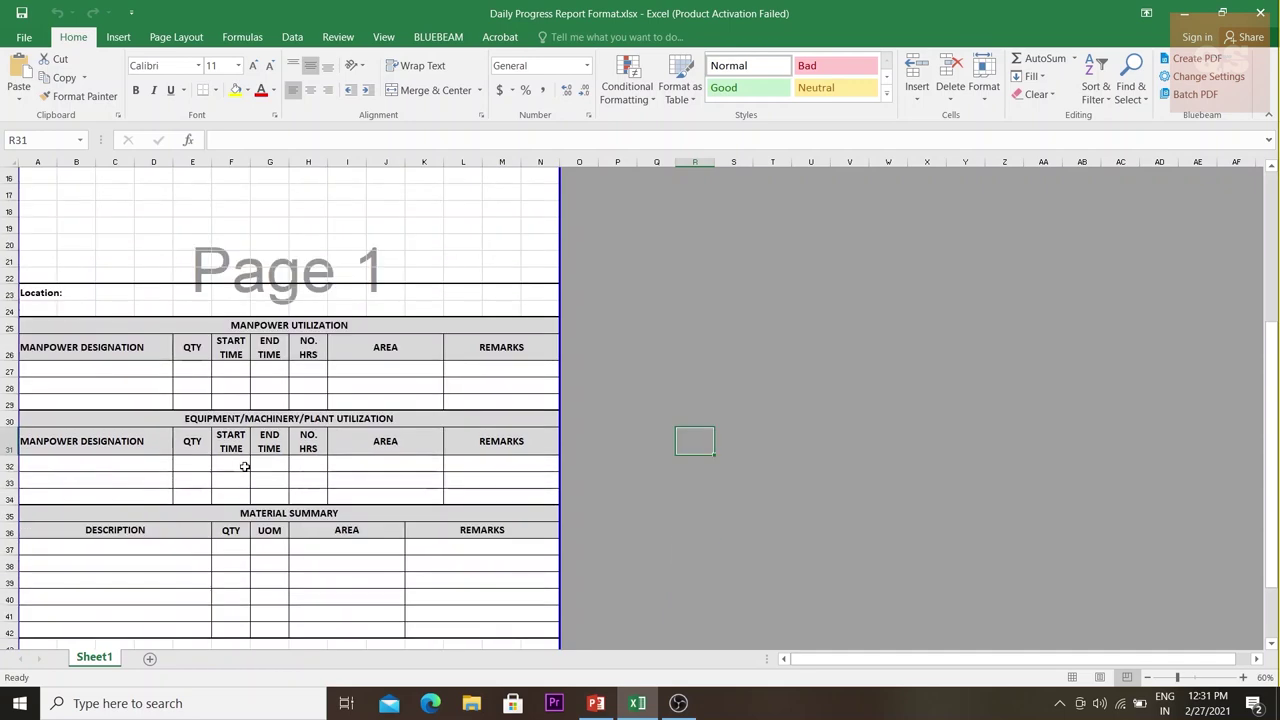
pyautogui.scroll(-2, 244, 467)
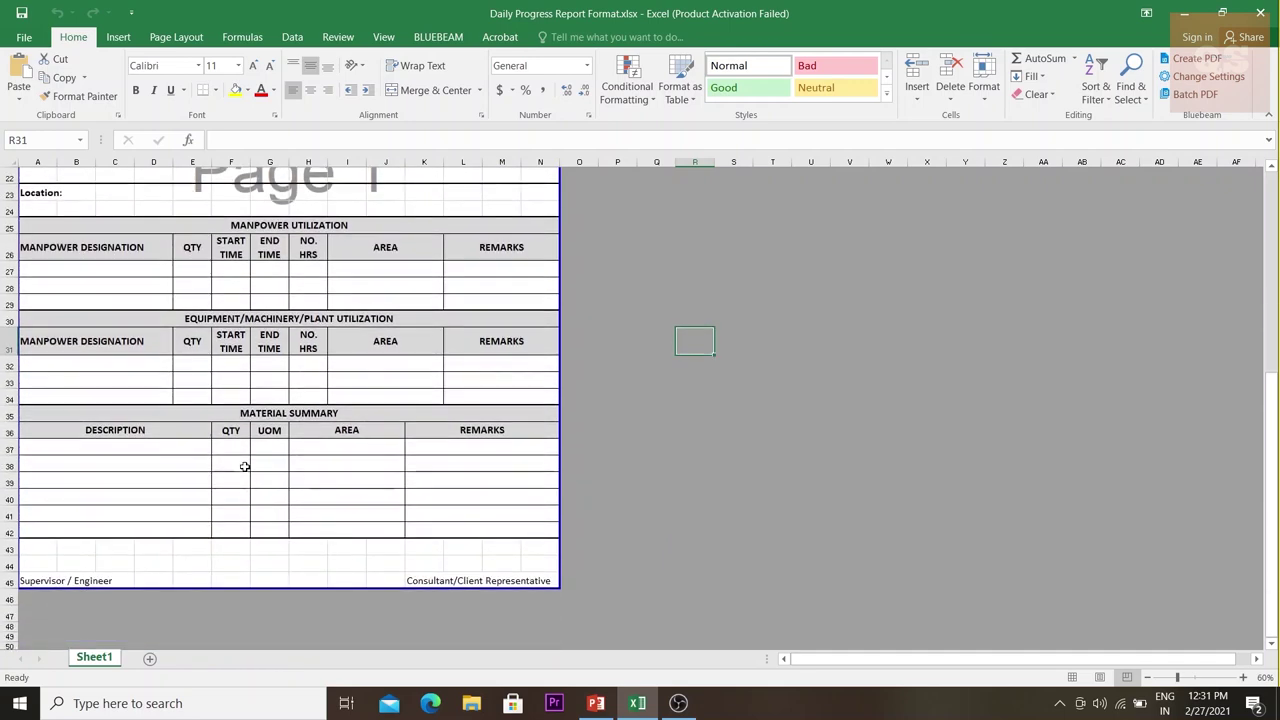
pyautogui.scroll(6, 244, 467)
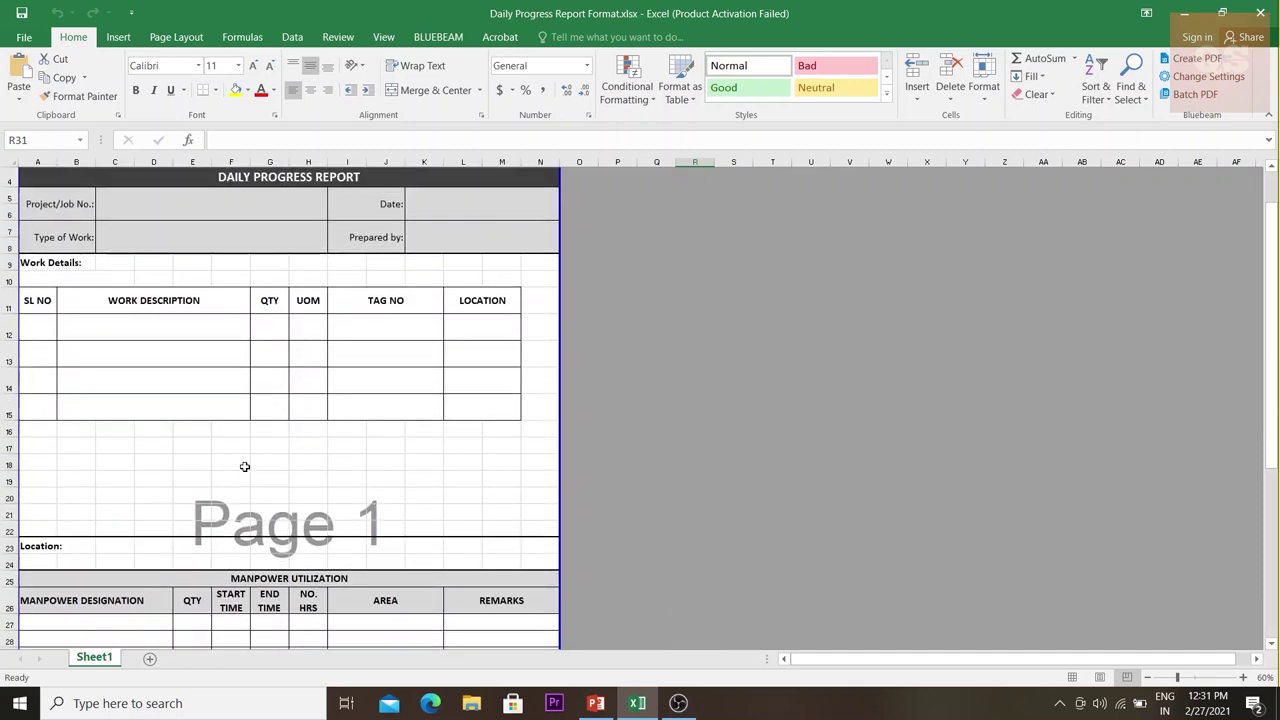
pyautogui.scroll(1, 202, 418)
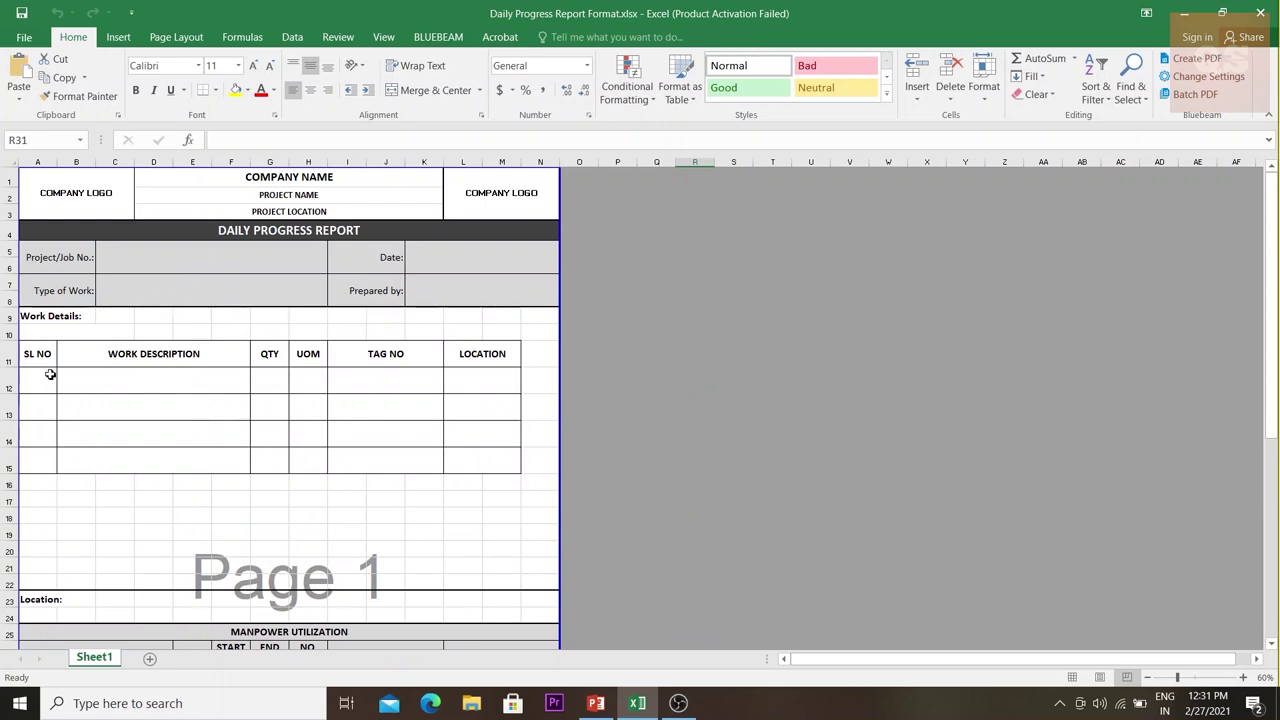
# Fill the report header: date 1st Feb 2021, the preparer's name, and Type of Work ELECTRICAL.
pyautogui.click(432, 251)
pyautogui.write('1st Feb 2021')
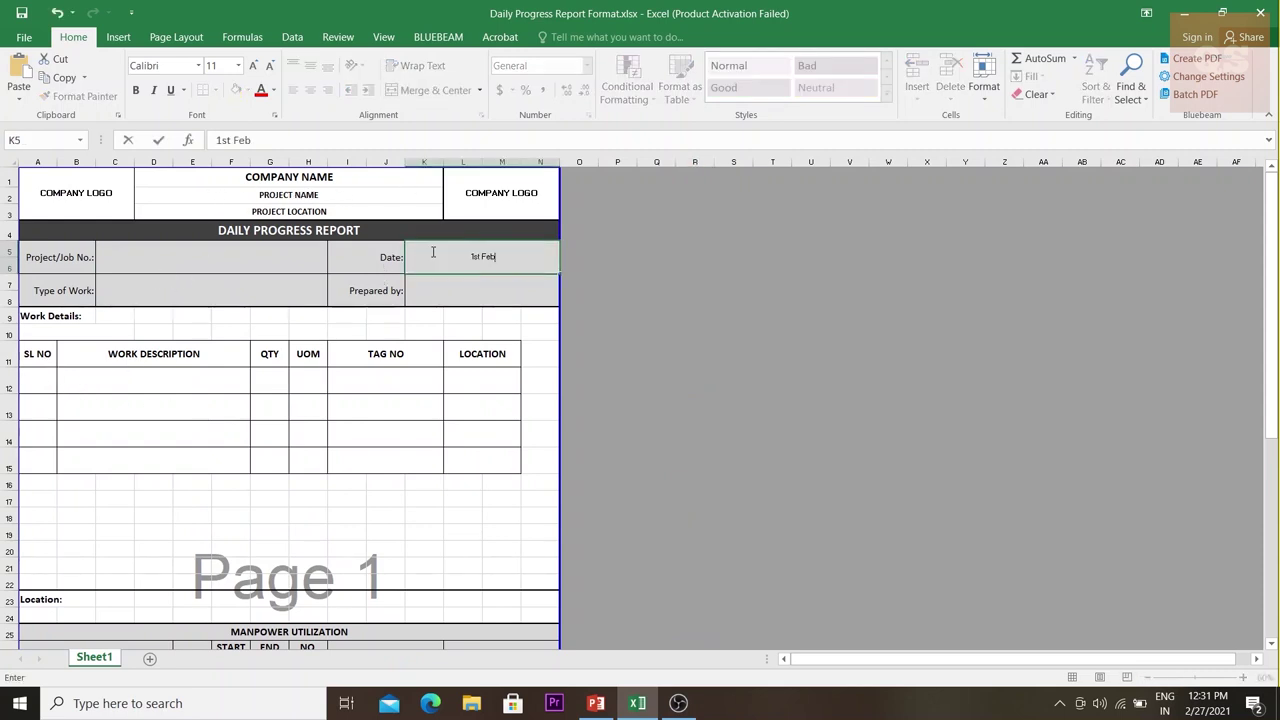
pyautogui.click(437, 289)
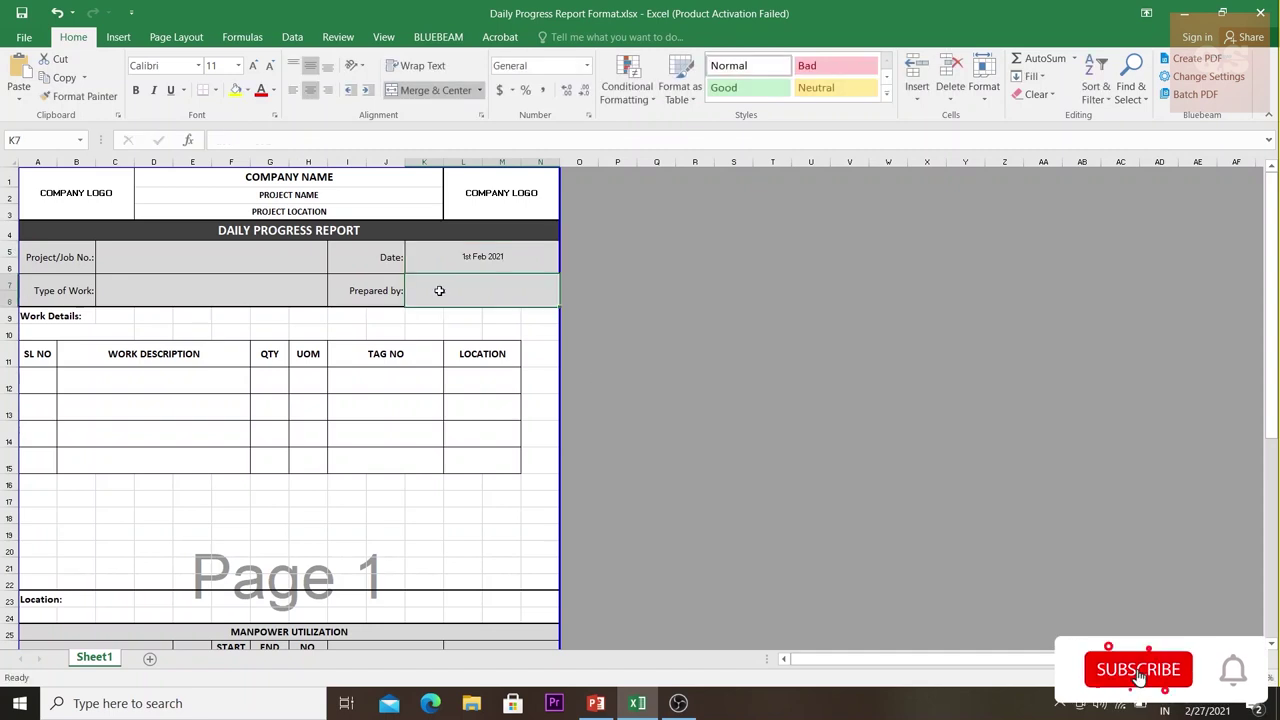
pyautogui.write('AAA')
pyautogui.click(204, 293)
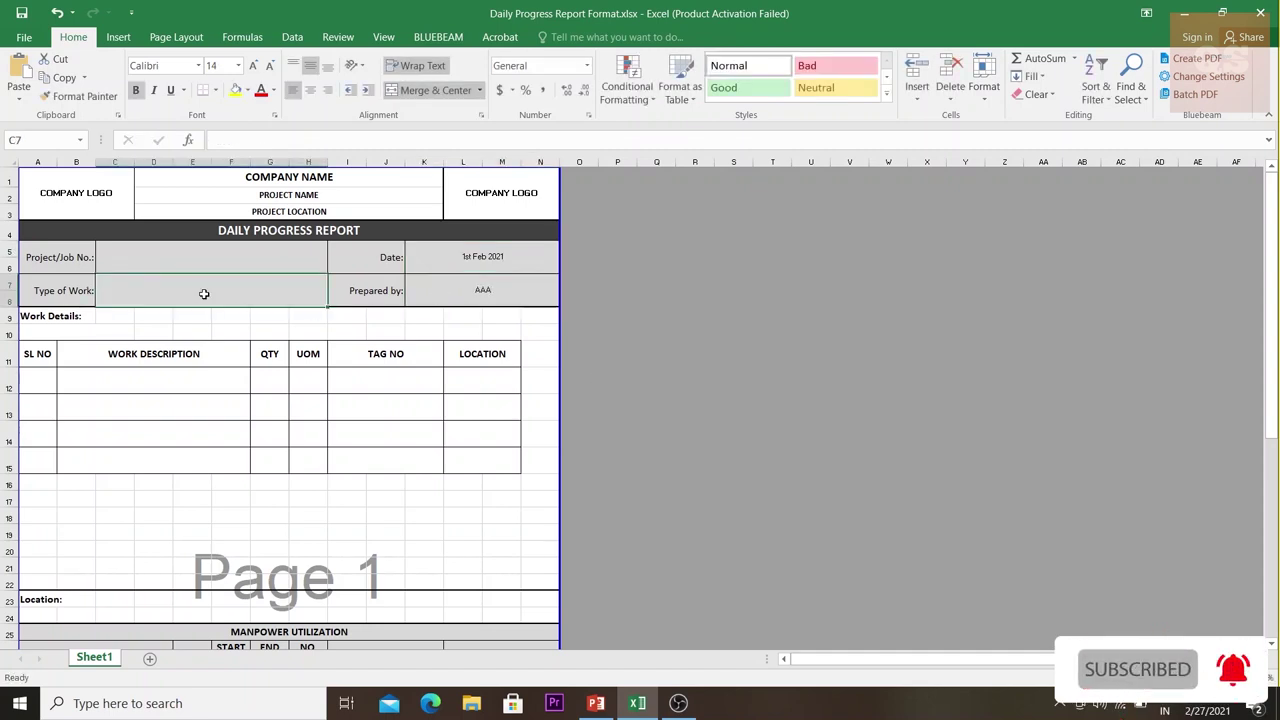
pyautogui.write('EL')
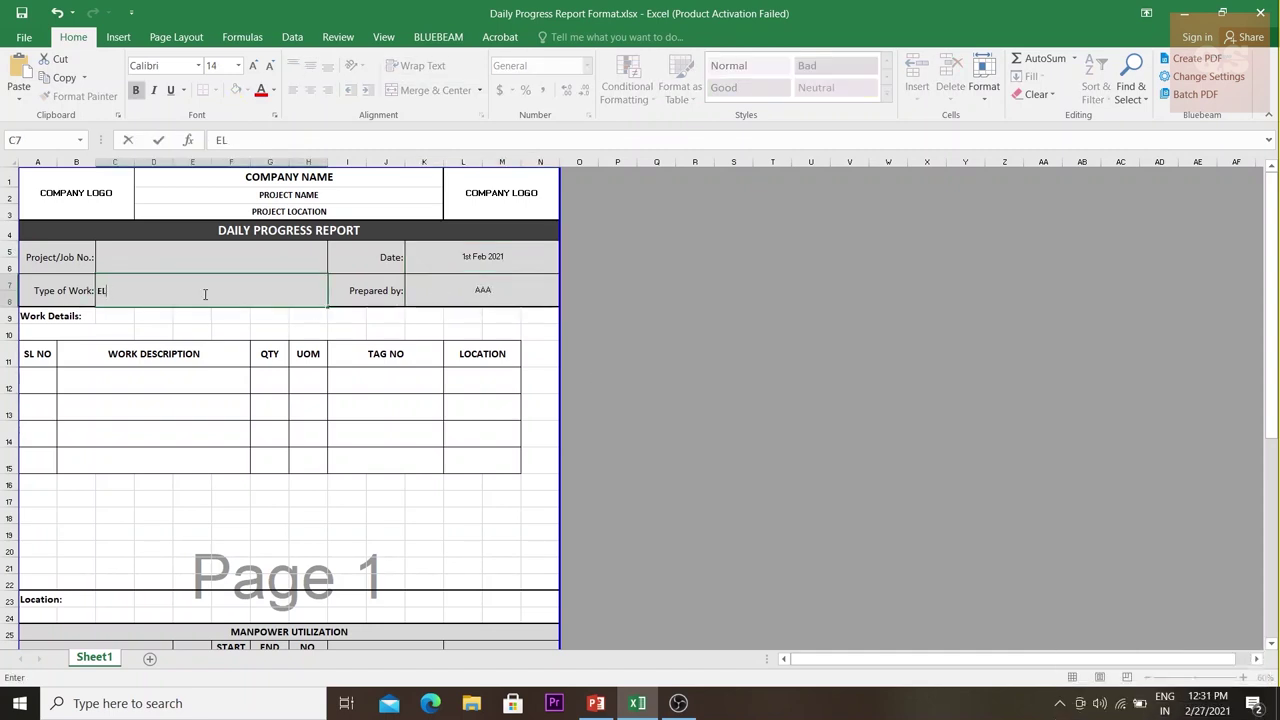
pyautogui.write('ECTRICAL CABLE TR')
pyautogui.press('BackSpace')
pyautogui.press('BackSpace')
pyautogui.press('BackSpace')
pyautogui.press('BackSpace')
pyautogui.press('BackSpace')
pyautogui.press('BackSpace')
pyautogui.press('BackSpace')
pyautogui.press('BackSpace')
pyautogui.press('BackSpace')
pyautogui.click(177, 376)
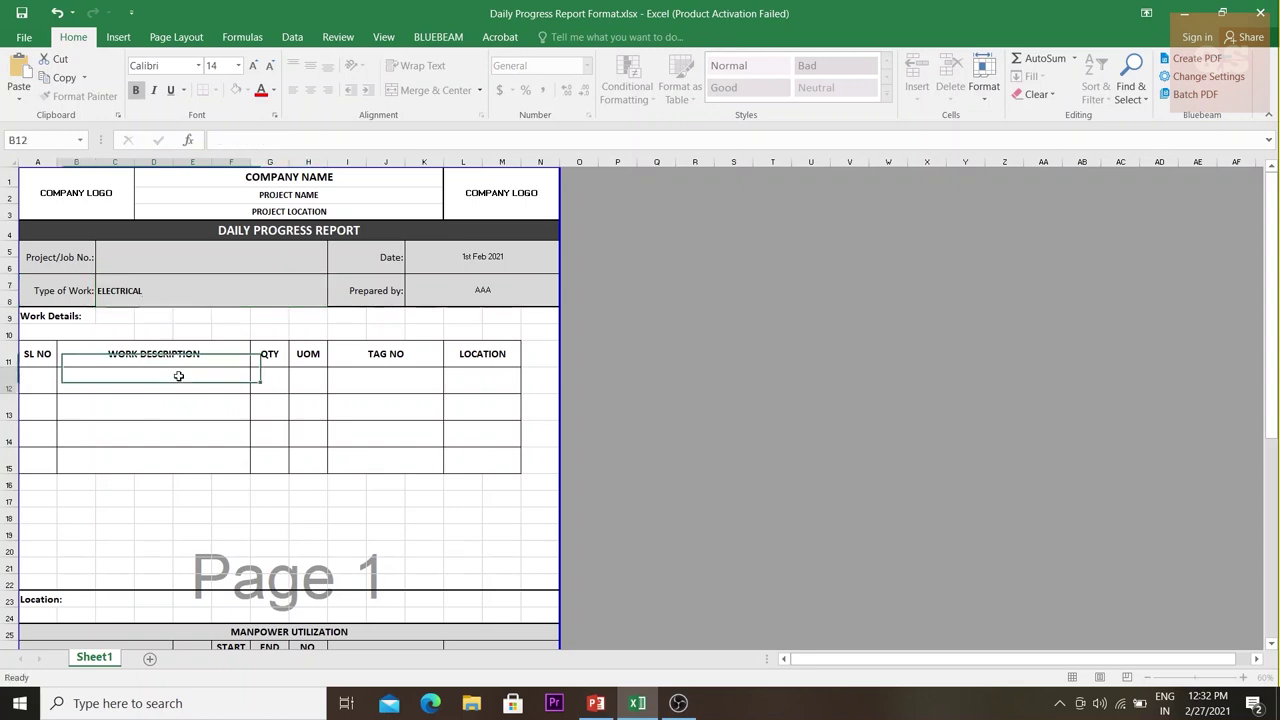
# Enter work item 1: CABLE TRAY INSTALLATION, 50 MTR, at NE PLANT.
pyautogui.click(36, 392)
pyautogui.write('1')
pyautogui.click(91, 380)
pyautogui.write('CABLE ')
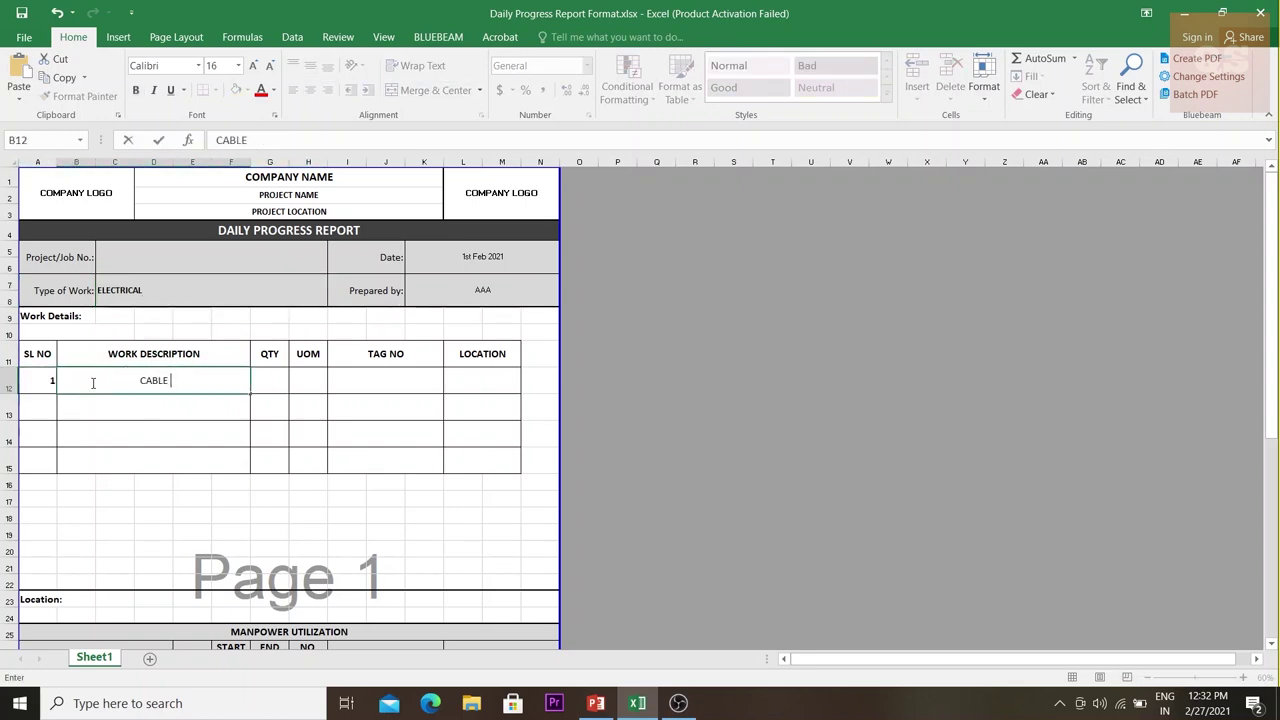
pyautogui.write('TRAY INSTALLATION')
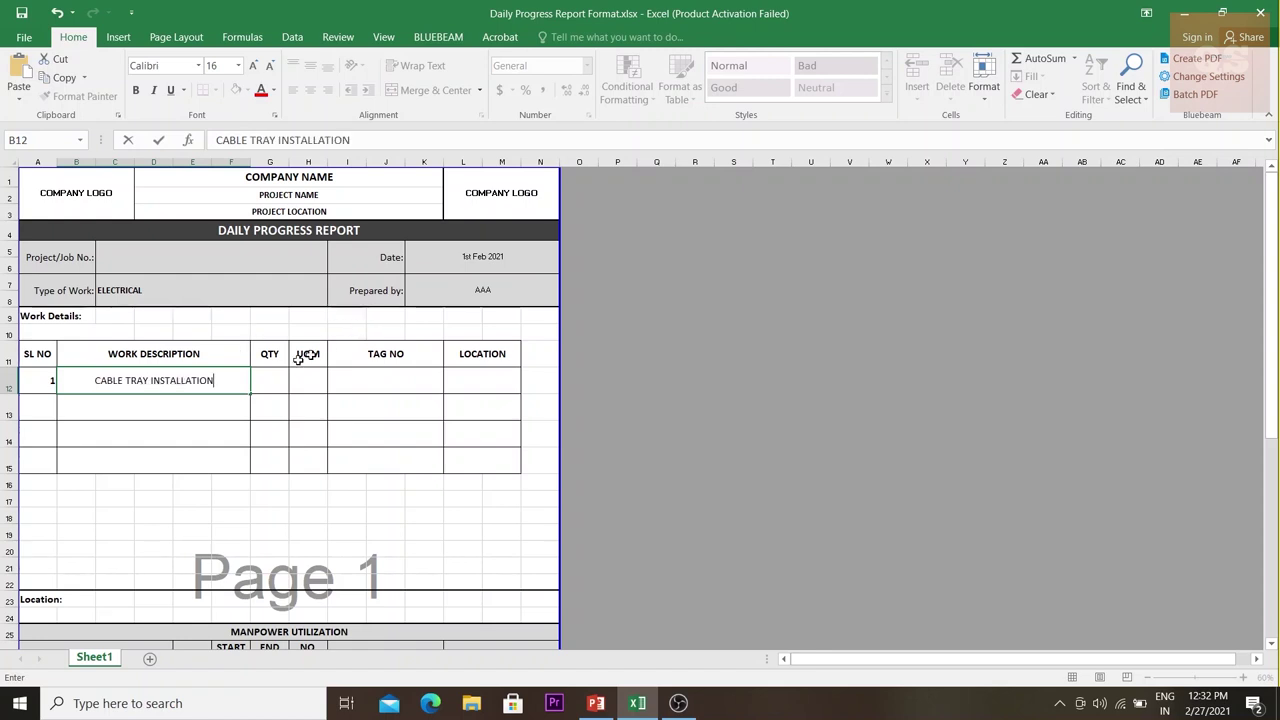
pyautogui.click(271, 371)
pyautogui.write('50')
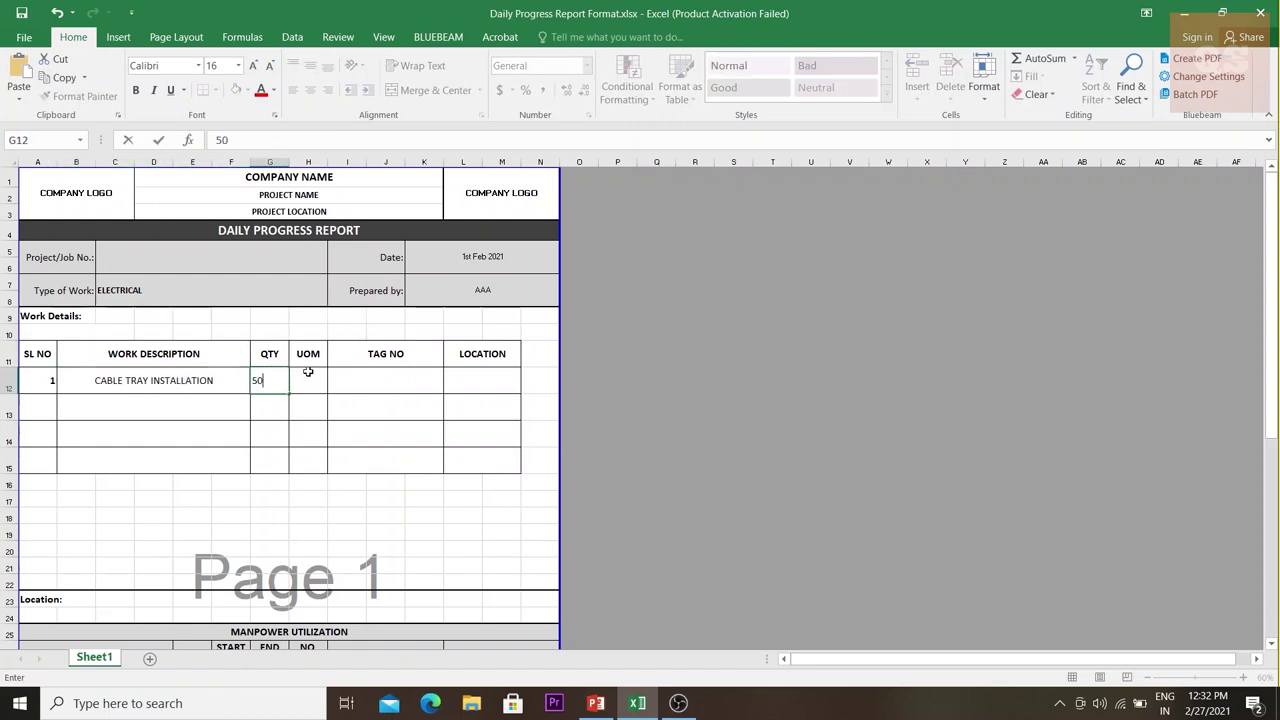
pyautogui.click(308, 372)
pyautogui.write('MTR')
pyautogui.click(410, 377)
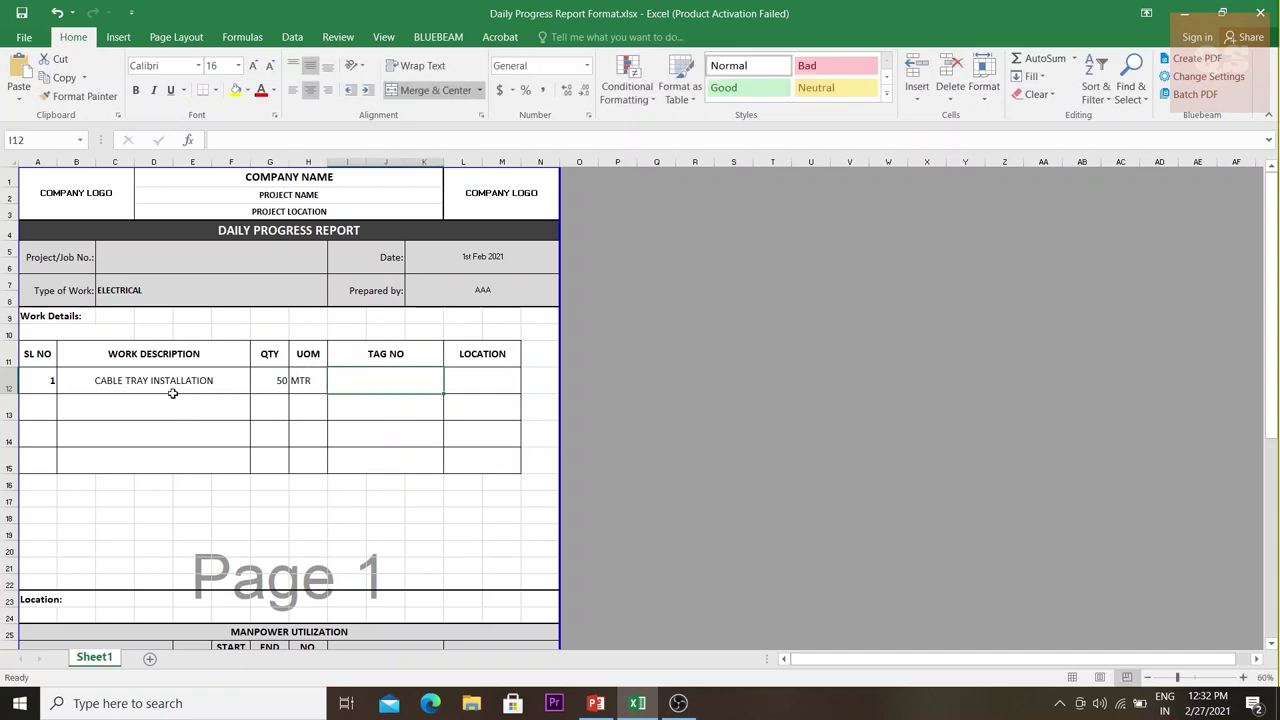
pyautogui.click(497, 386)
pyautogui.write('N')
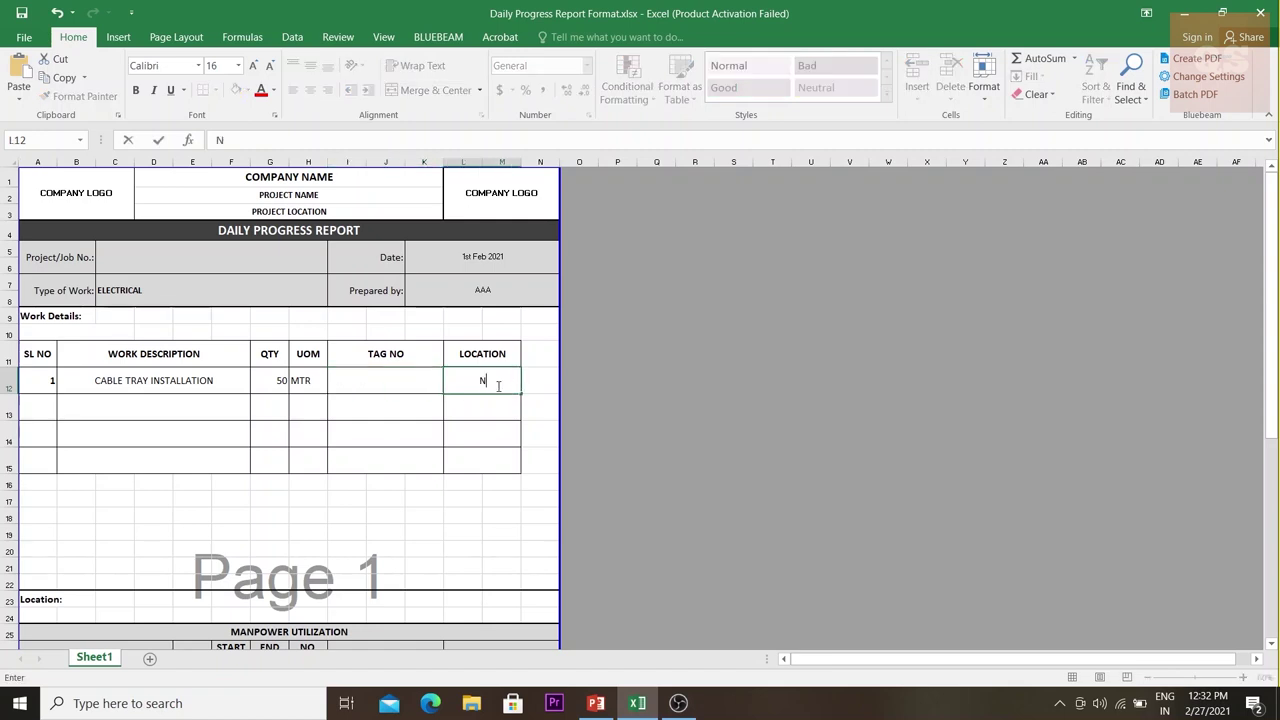
pyautogui.write('E PLANT')
pyautogui.press('Return')
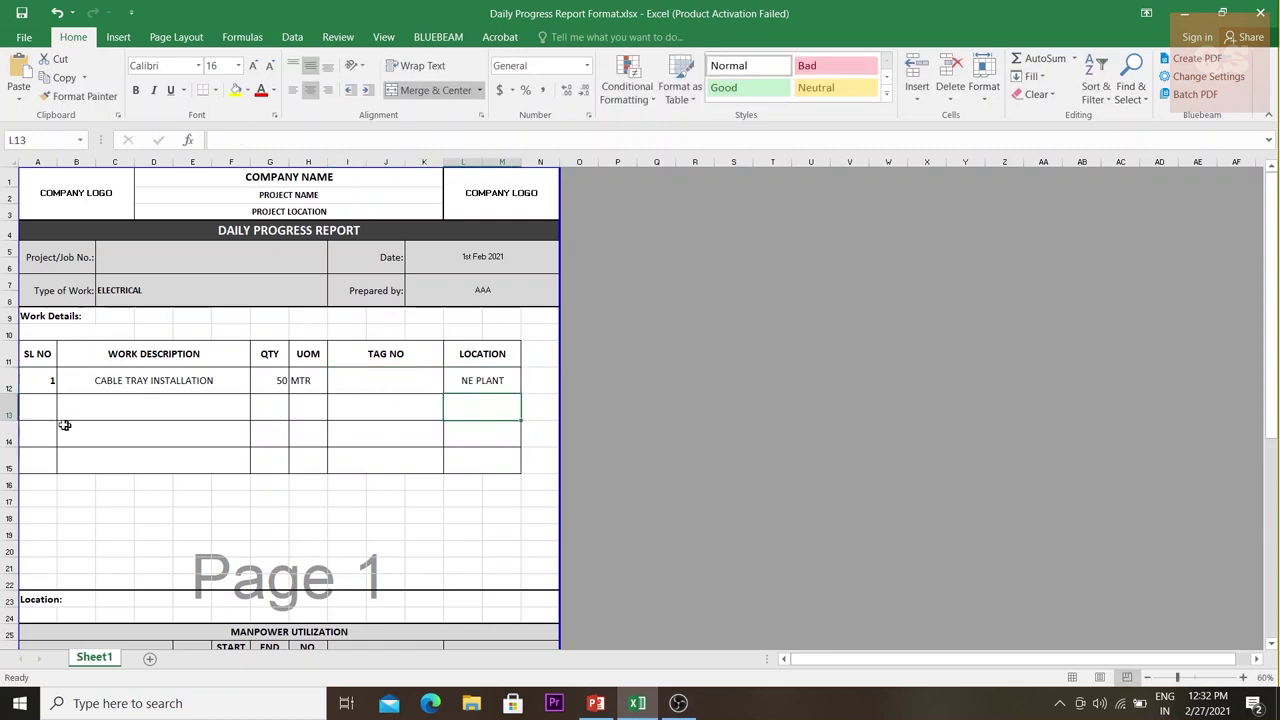
# Add work item 2: INSTALLATION OF PANEL, 1 NOS, tag 1234, at SE PLANT.
pyautogui.click(40, 406)
pyautogui.write('2')
pyautogui.click(97, 414)
pyautogui.write('INST')
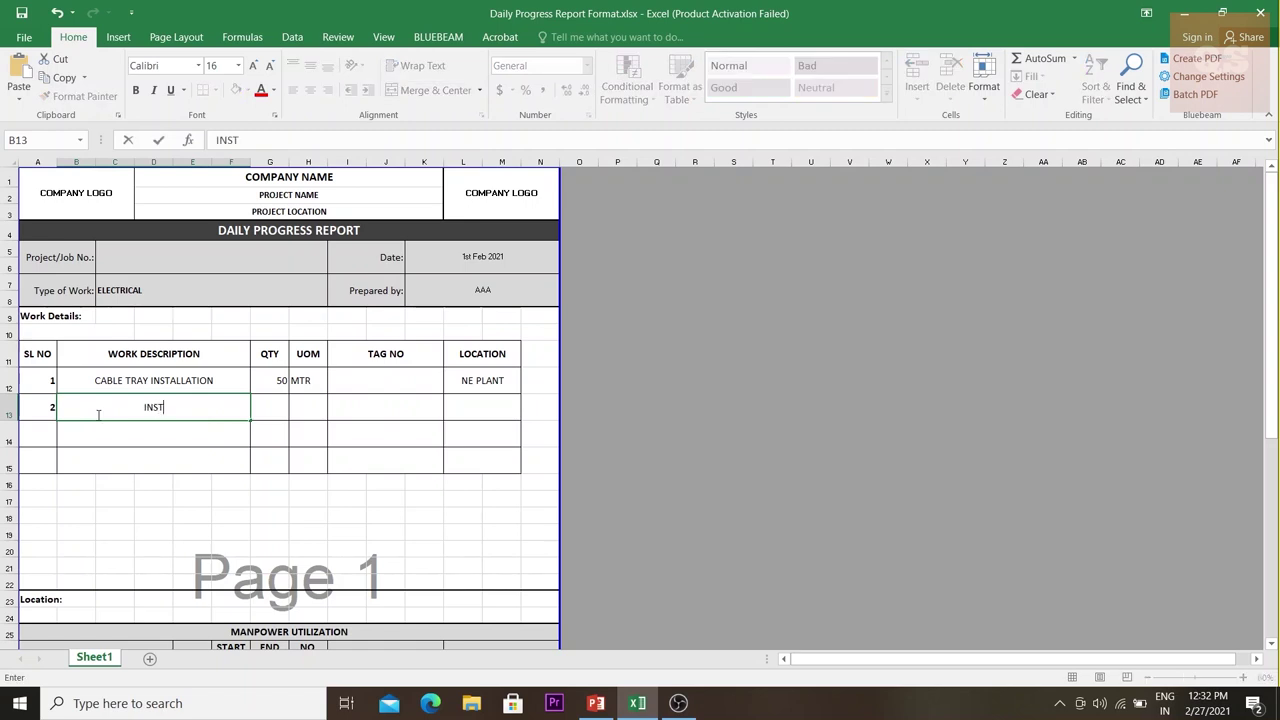
pyautogui.write('ALLATION OF PANEL')
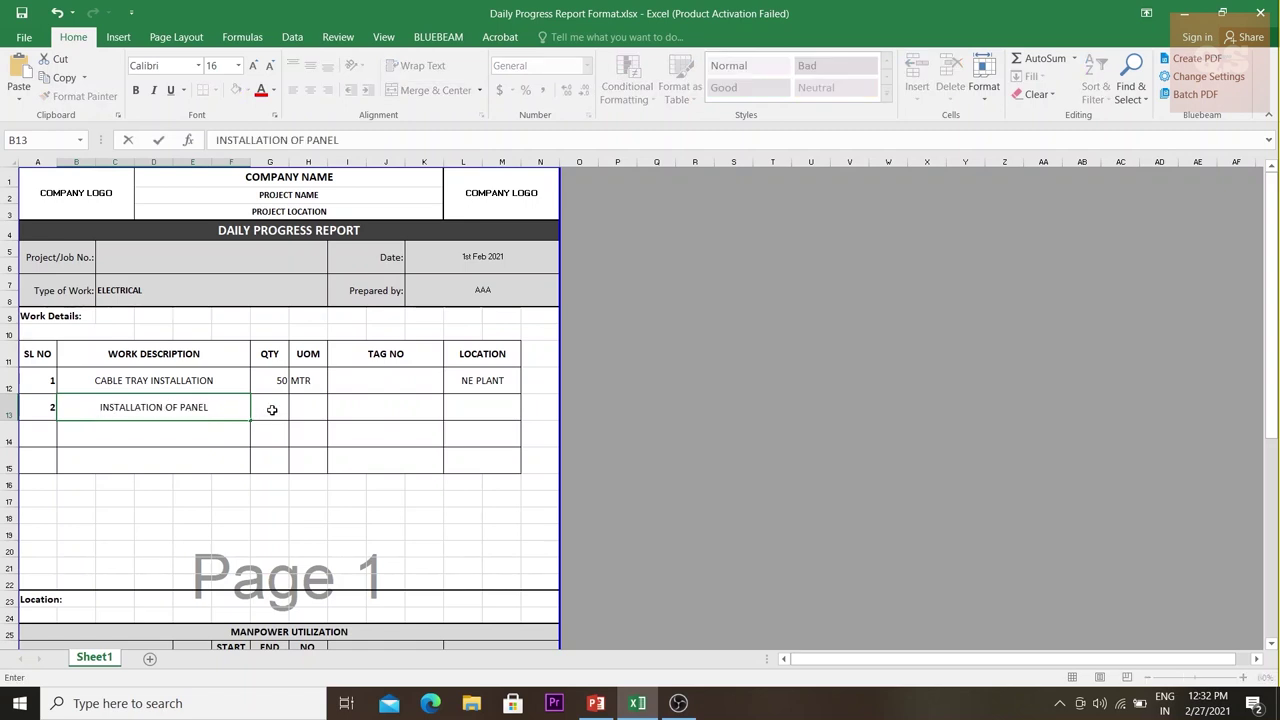
pyautogui.click(271, 410)
pyautogui.write('1')
pyautogui.click(300, 409)
pyautogui.write('NOS')
pyautogui.click(337, 408)
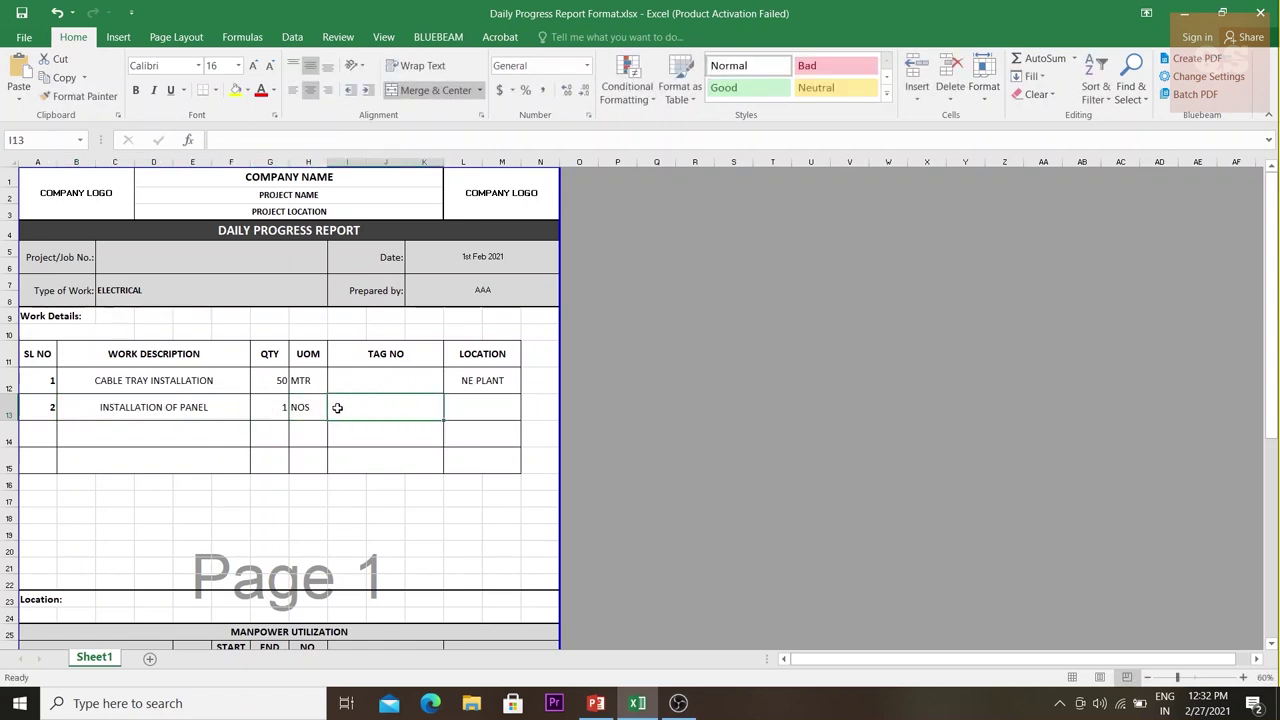
pyautogui.write('1234')
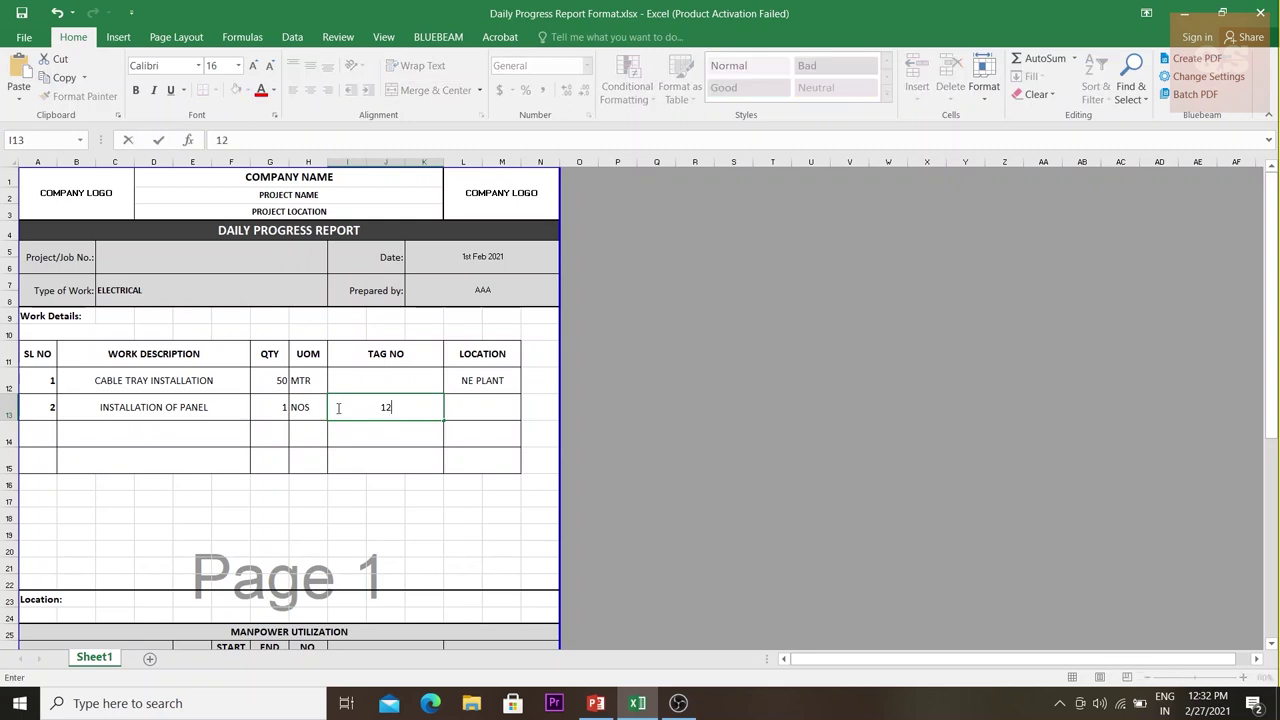
pyautogui.click(468, 420)
pyautogui.write('SE PLANT')
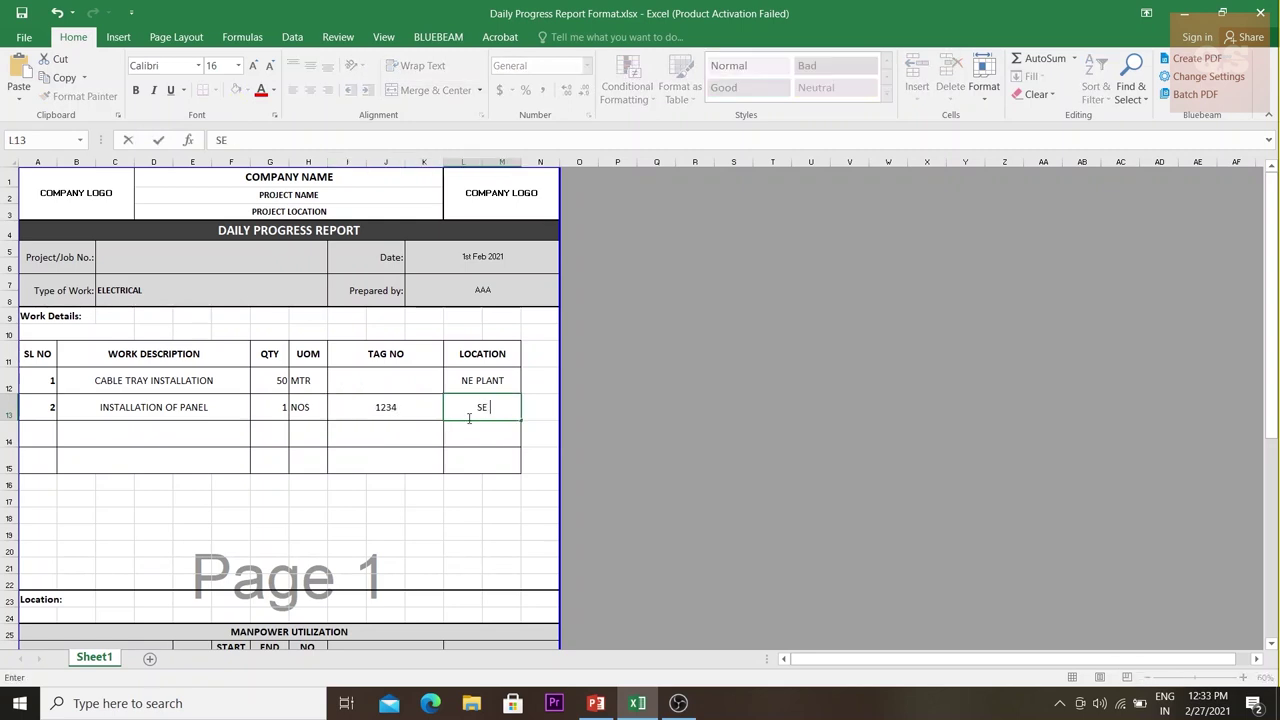
pyautogui.press('Return')
pyautogui.scroll(-3, 97, 517)
# Enter the first manpower row: ELECTRICIAN, 3, 08:00 AM to 16:00 PM, 8 hours, NE PLANT.
pyautogui.click(97, 520)
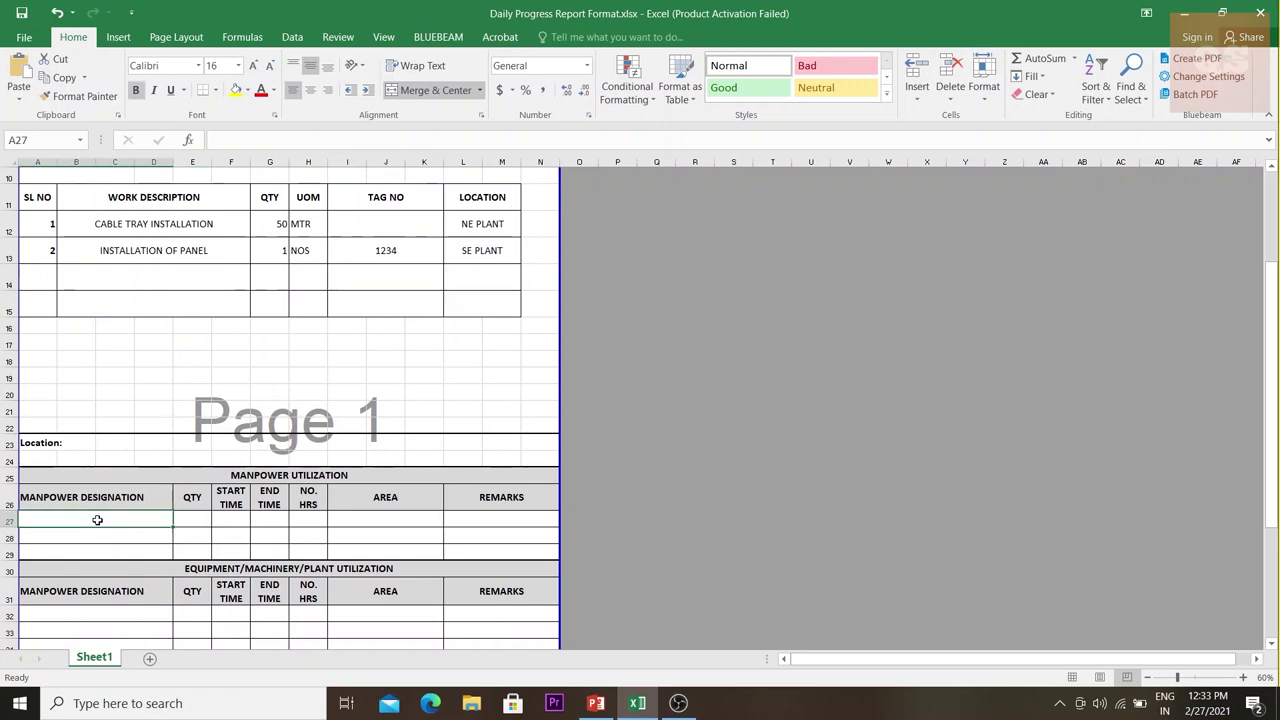
pyautogui.write('ELECTRICAIN')
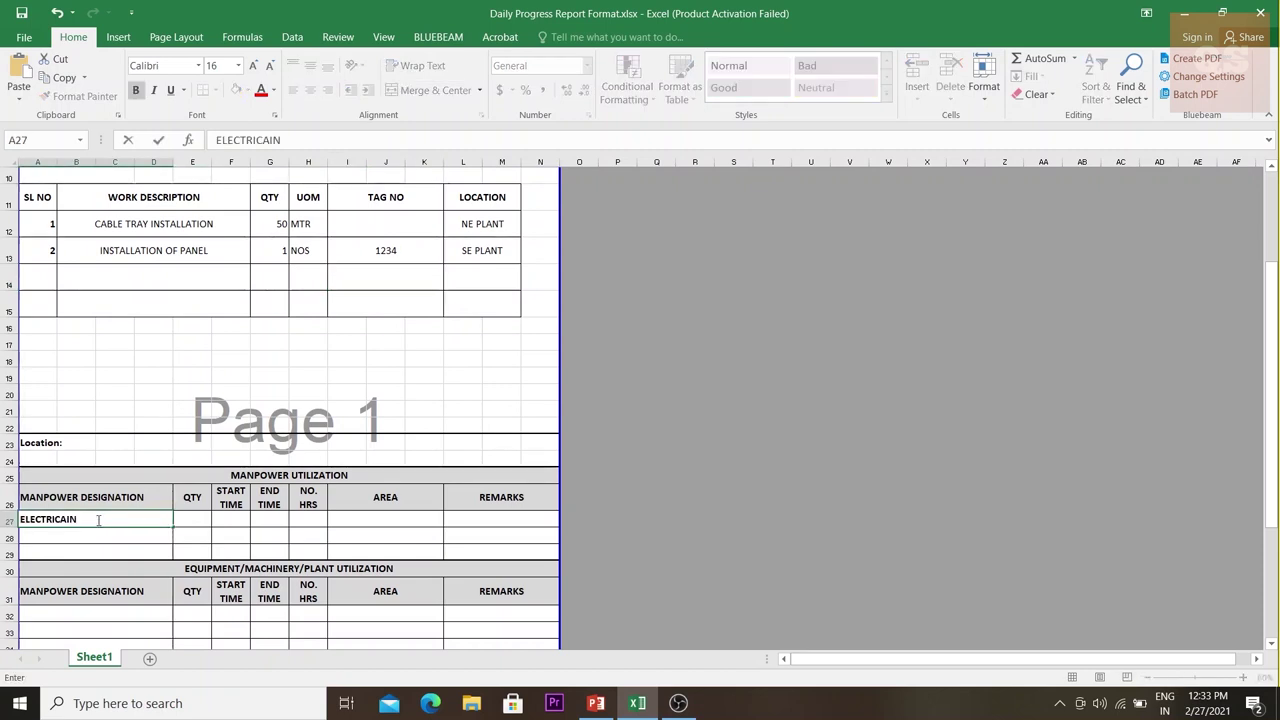
pyautogui.press('BackSpace')
pyautogui.press('BackSpace')
pyautogui.press('BackSpace')
pyautogui.write('IAN')
pyautogui.click(200, 515)
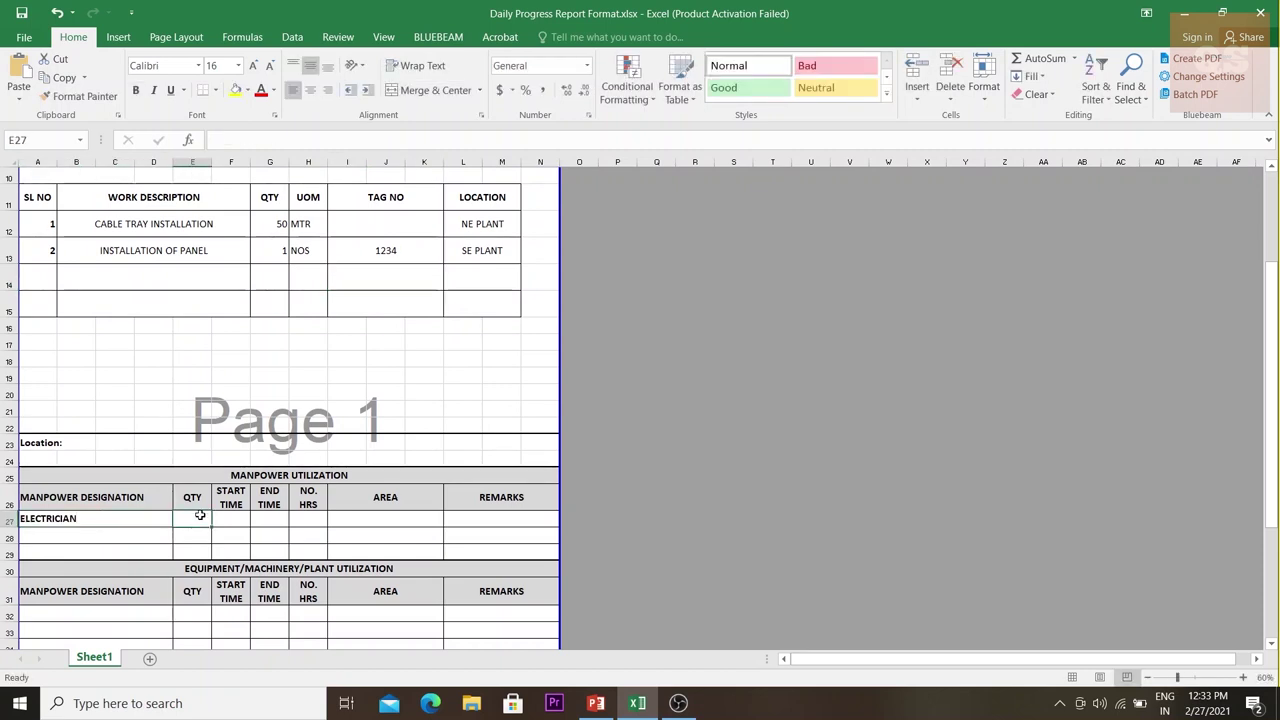
pyautogui.write('3')
pyautogui.click(229, 519)
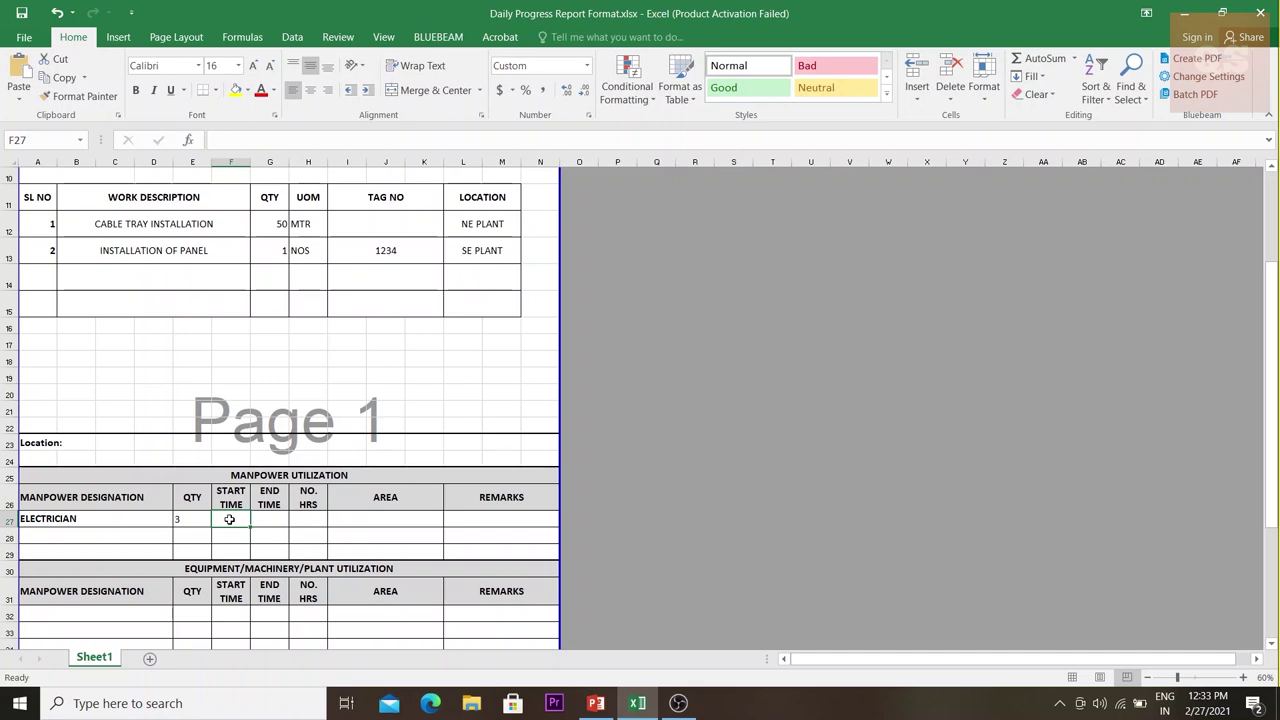
pyautogui.write('08:00 AM')
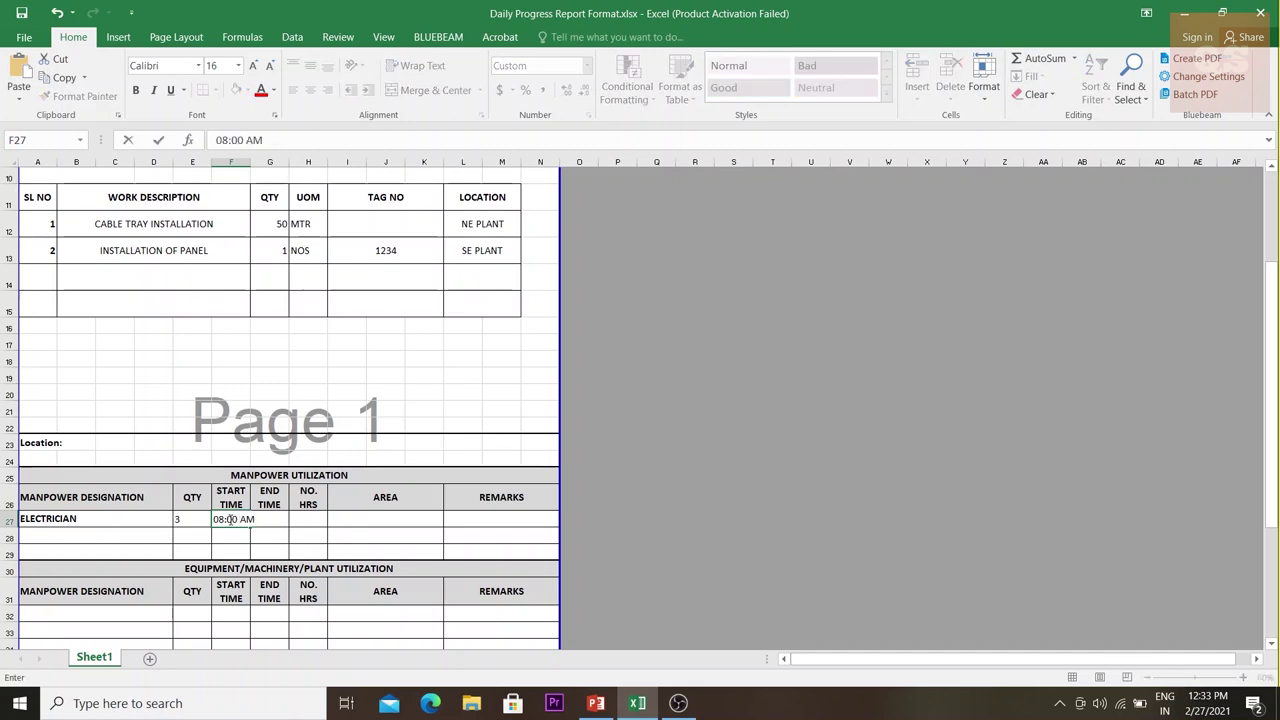
pyautogui.click(271, 517)
pyautogui.write('16:00 PM')
pyautogui.click(236, 524)
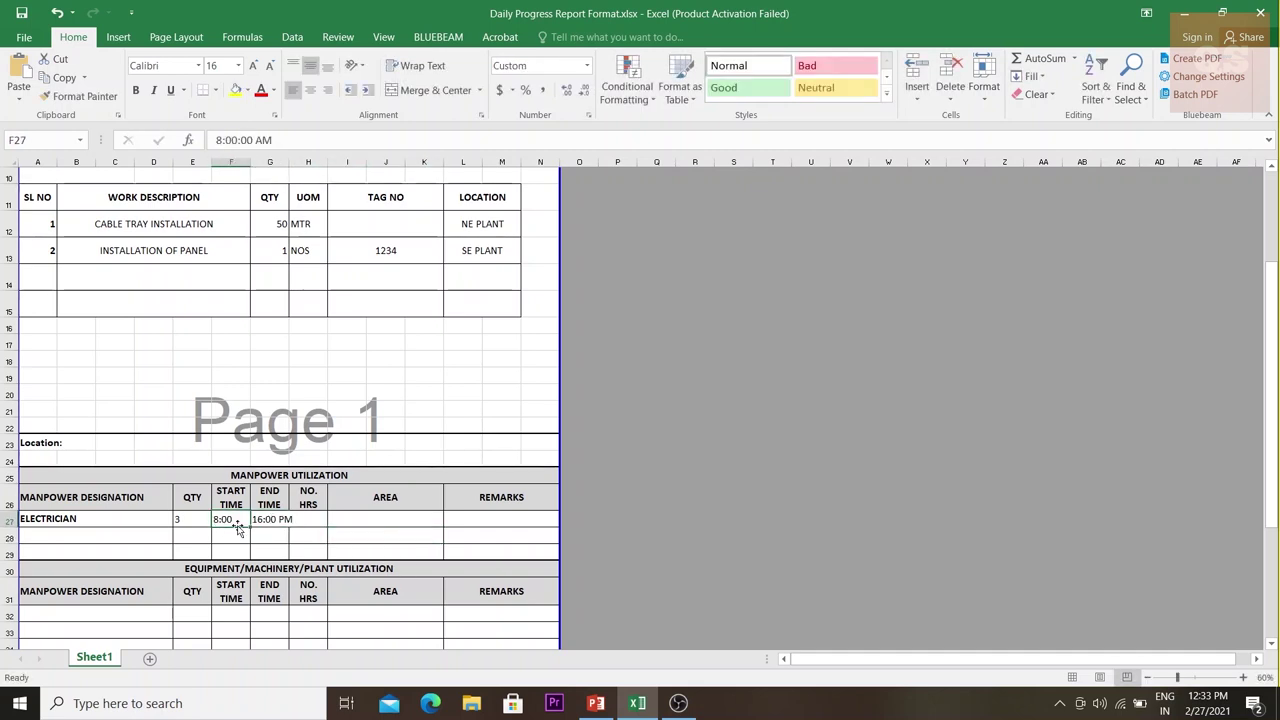
pyautogui.click(308, 519)
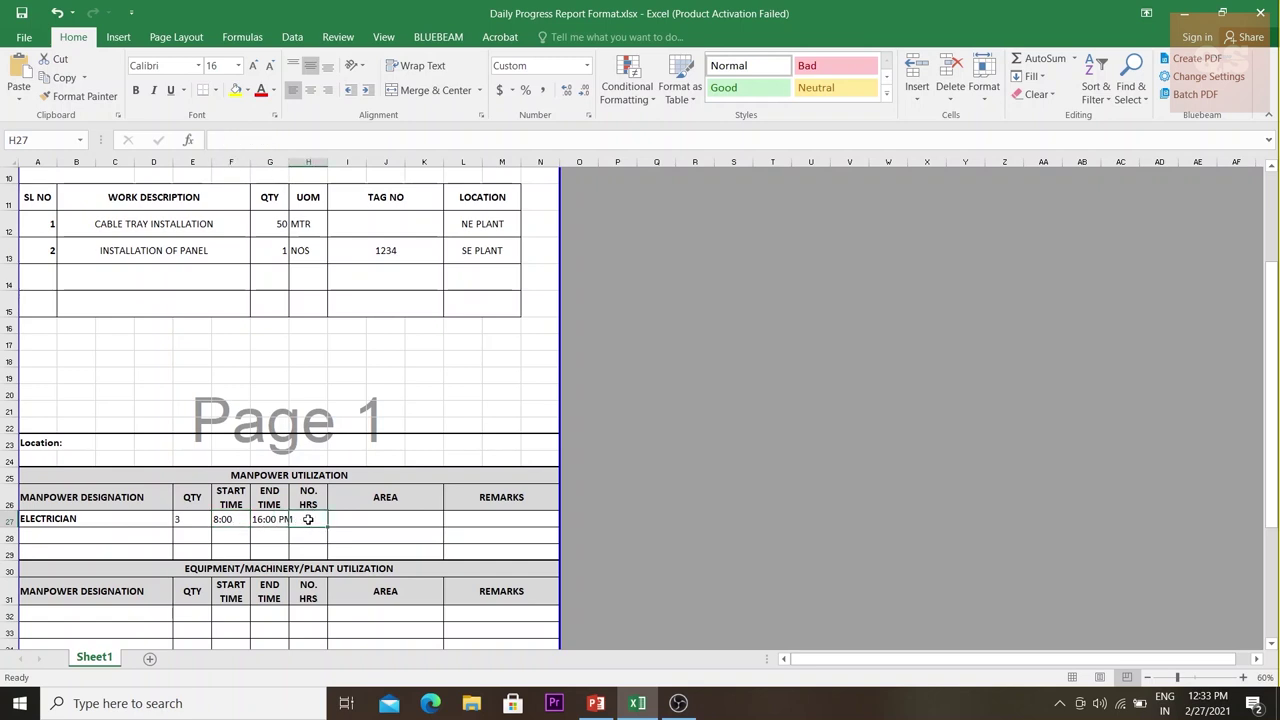
pyautogui.write('8')
pyautogui.click(373, 519)
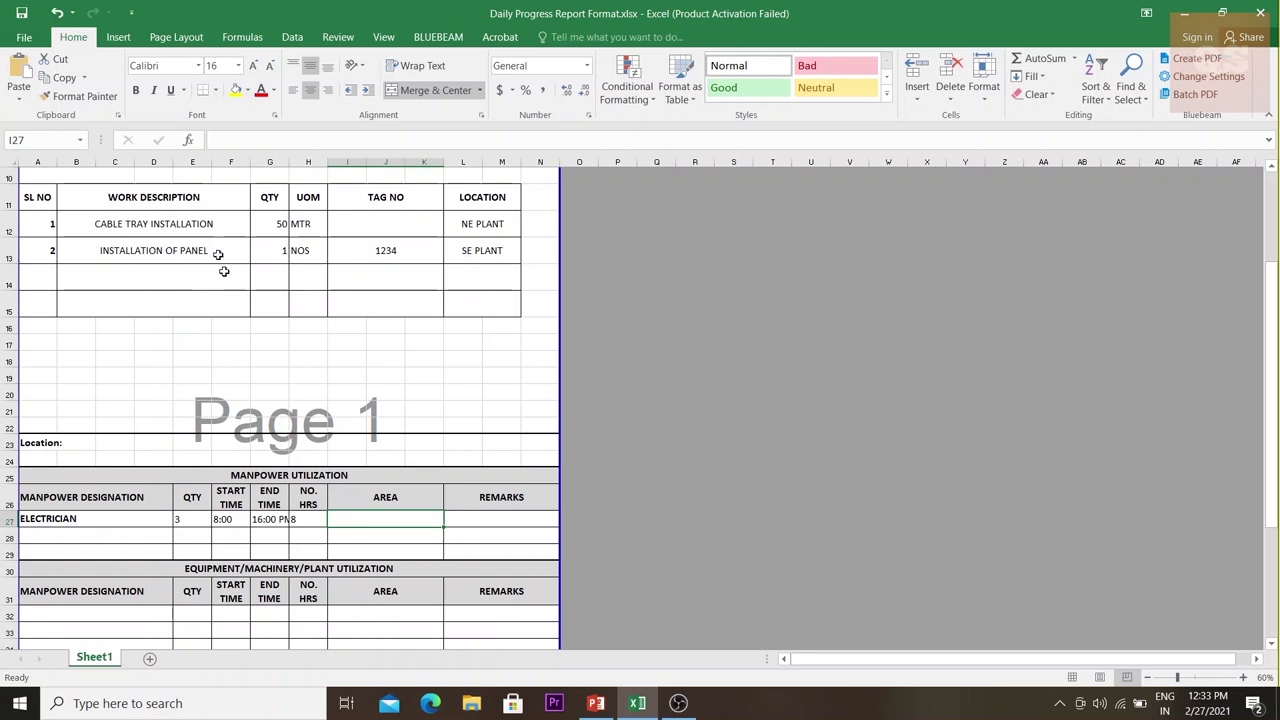
pyautogui.write('NE')
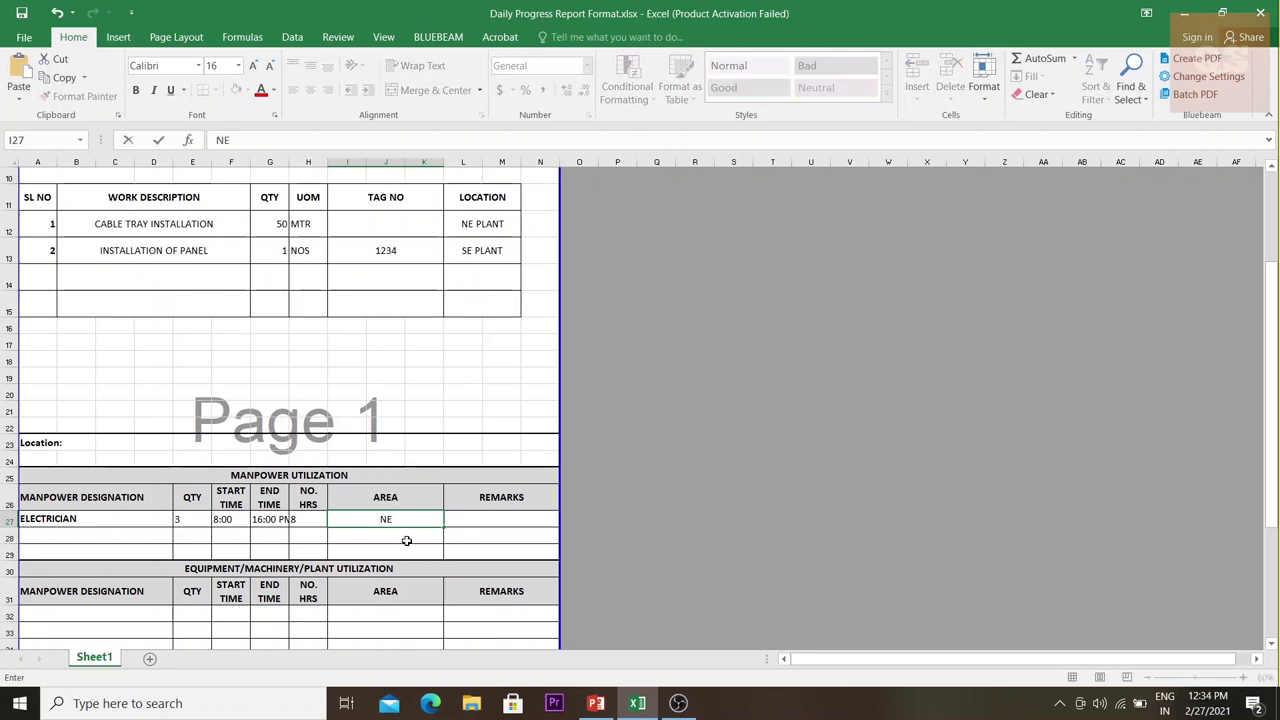
pyautogui.write(' PLANT')
# Add a second ELECTRICIAN row with 2 workers, copying the times and hours, area SE PLANT.
pyautogui.click(117, 543)
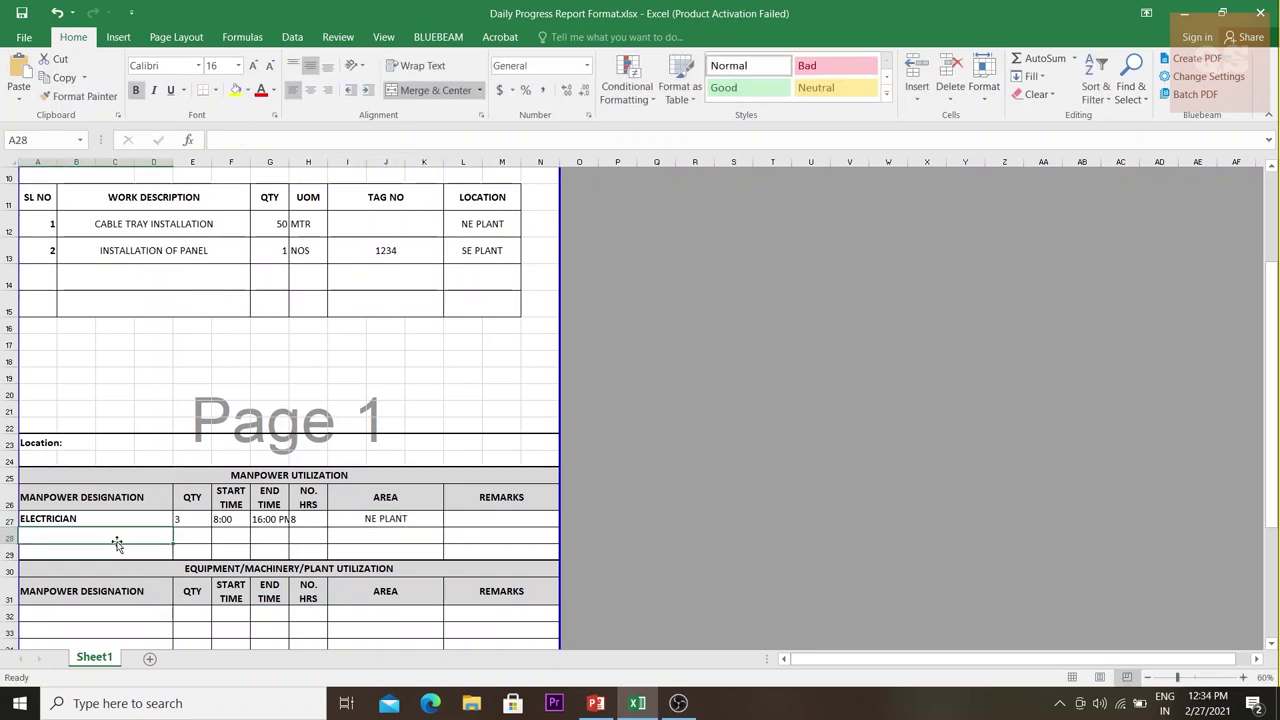
pyautogui.write('ELECTRICIAN')
pyautogui.press('Tab')
pyautogui.write('2')
pyautogui.press('Tab')
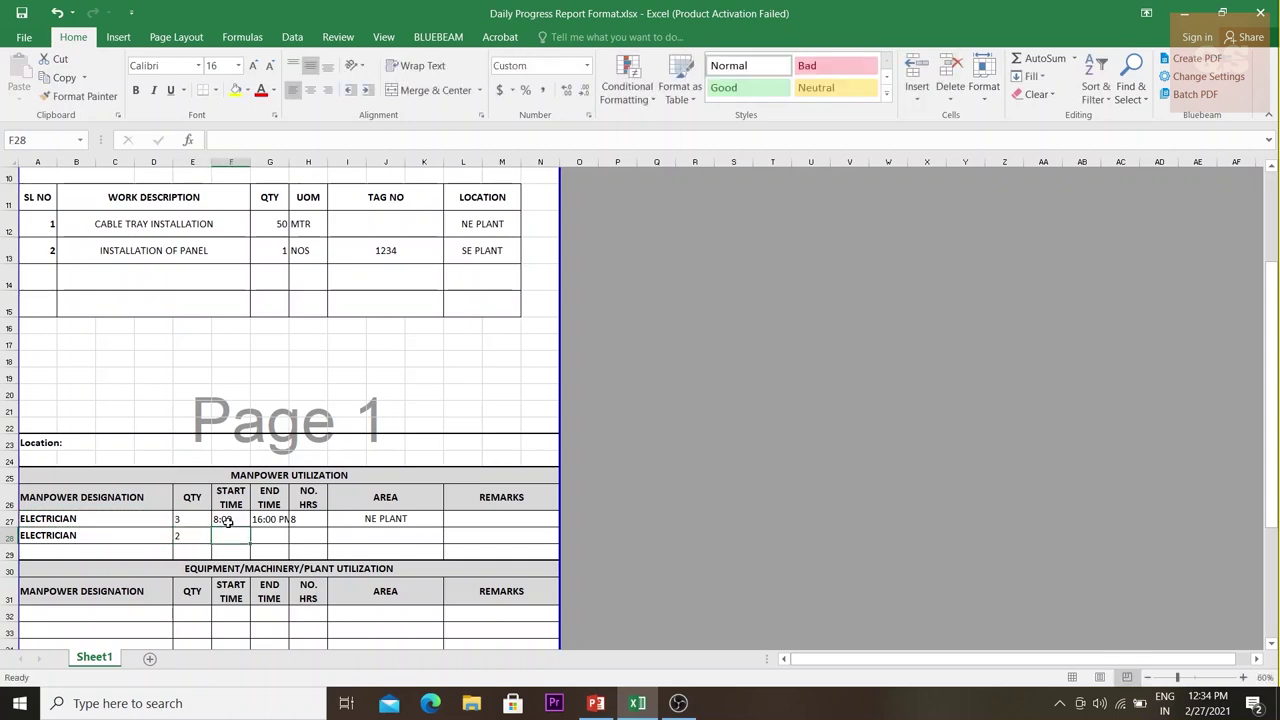
pyautogui.moveTo(228, 521); pyautogui.dragTo(300, 519)
pyautogui.hotkey('ctrl', 'c')
pyautogui.click(230, 536)
pyautogui.hotkey('ctrl', 'v')
pyautogui.click(482, 250)
pyautogui.hotkey('ctrl', 'c')
pyautogui.click(387, 532)
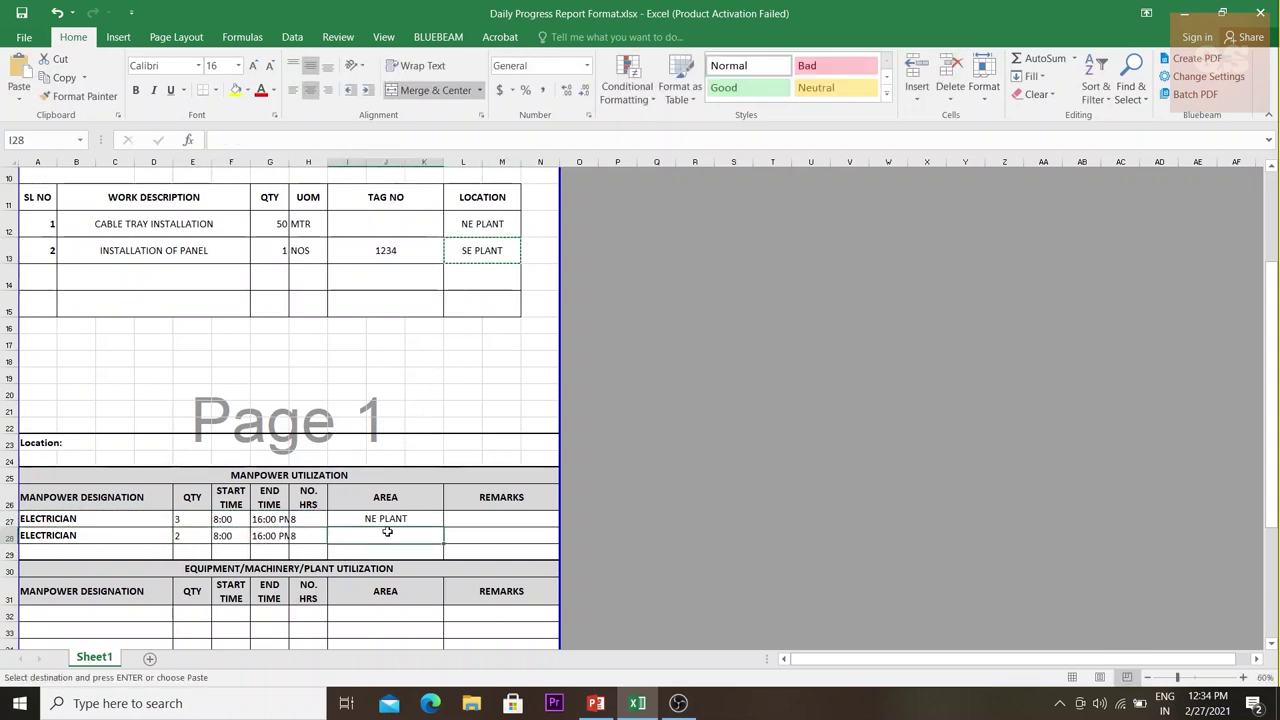
pyautogui.hotkey('ctrl', 'v')
# Enter JCB with a quantity of 1 in the equipment table.
pyautogui.scroll(-2, 162, 456)
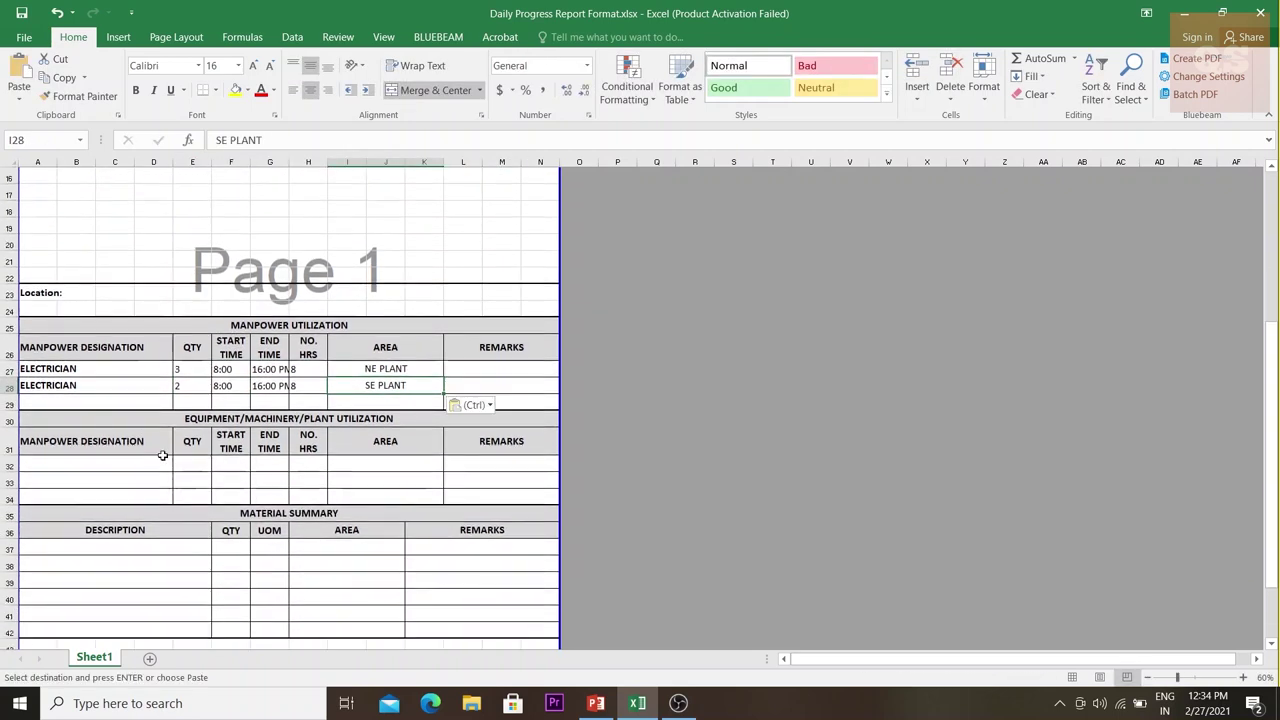
pyautogui.scroll(2, 162, 456)
pyautogui.scroll(-2, 270, 468)
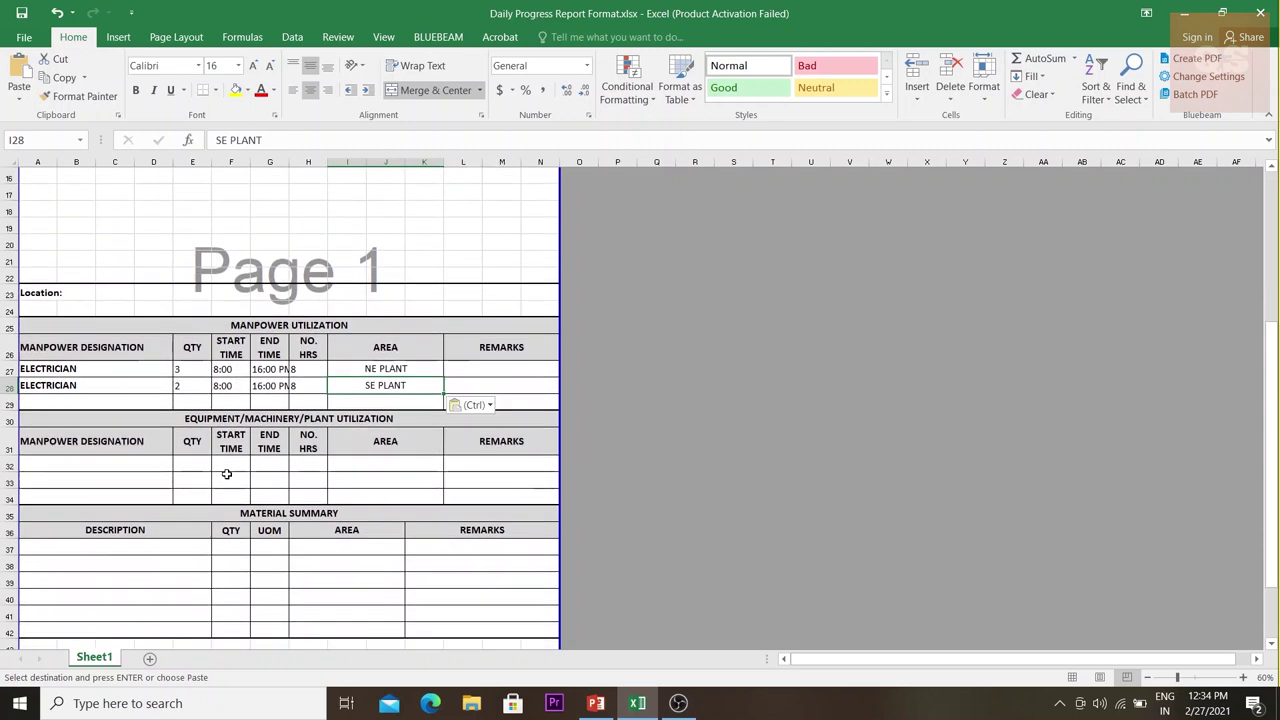
pyautogui.scroll(-1, 227, 473)
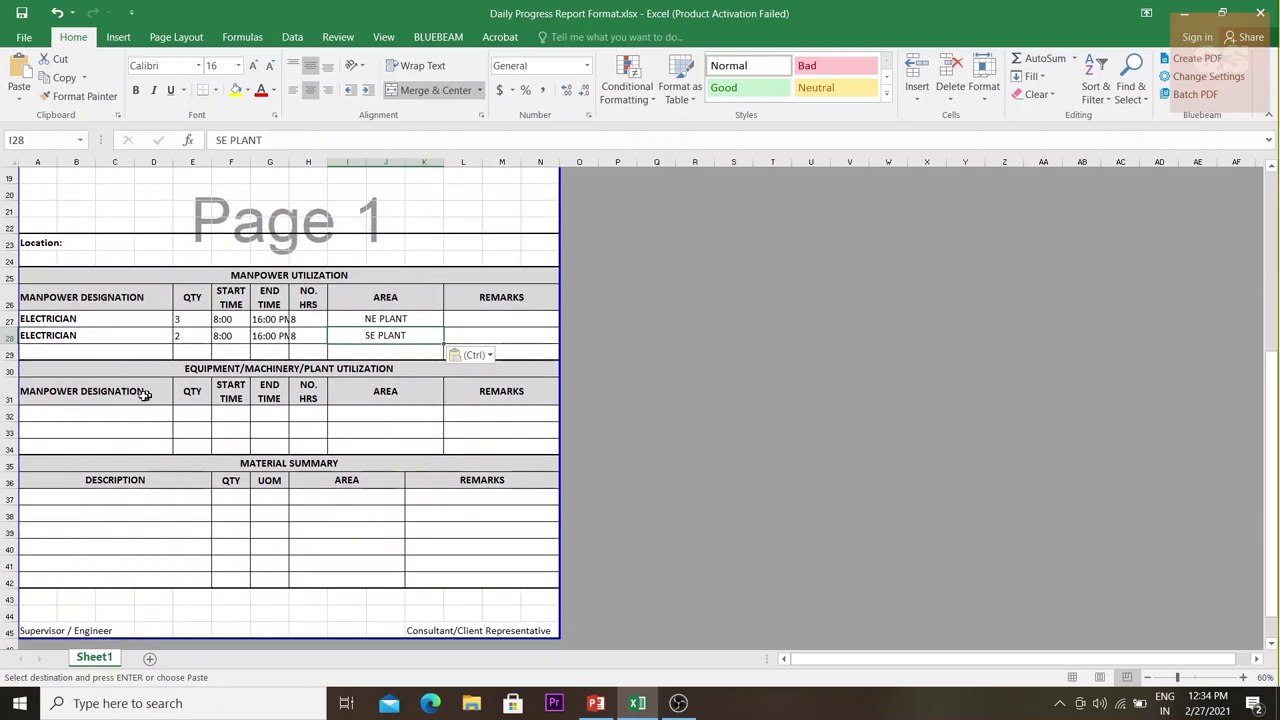
pyautogui.click(88, 393)
pyautogui.click(30, 396)
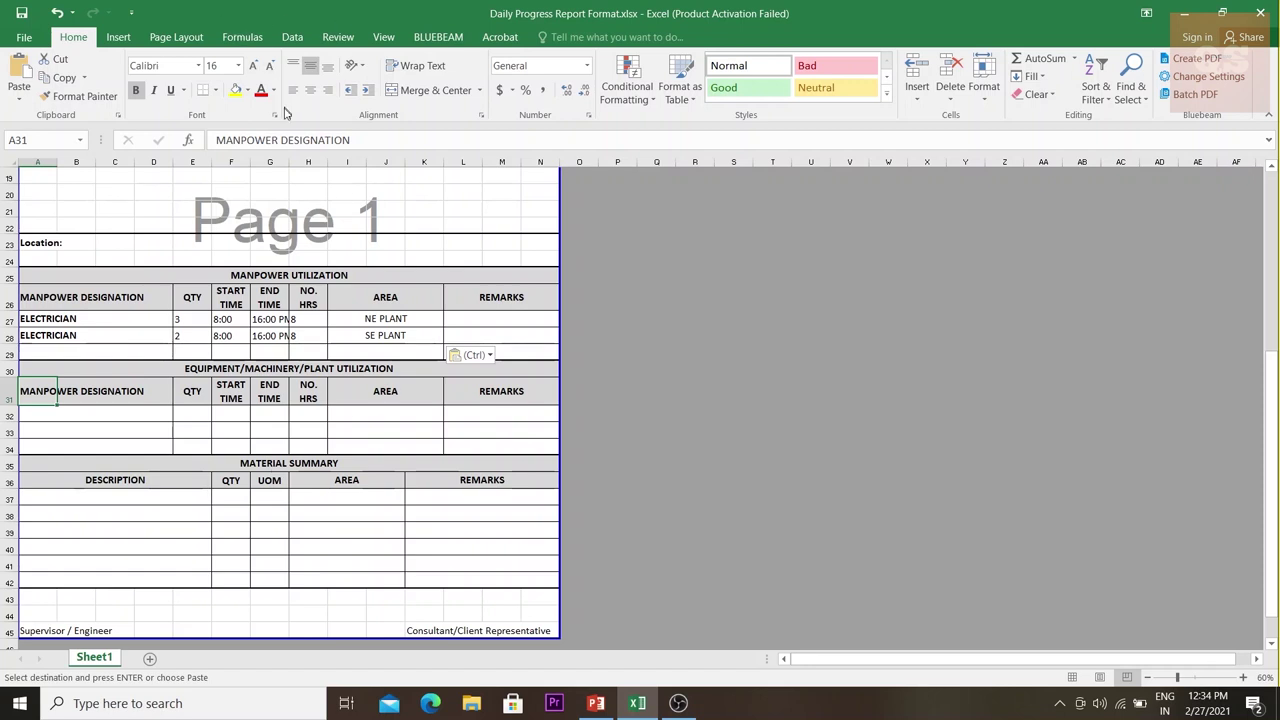
pyautogui.moveTo(279, 140); pyautogui.dragTo(244, 140)
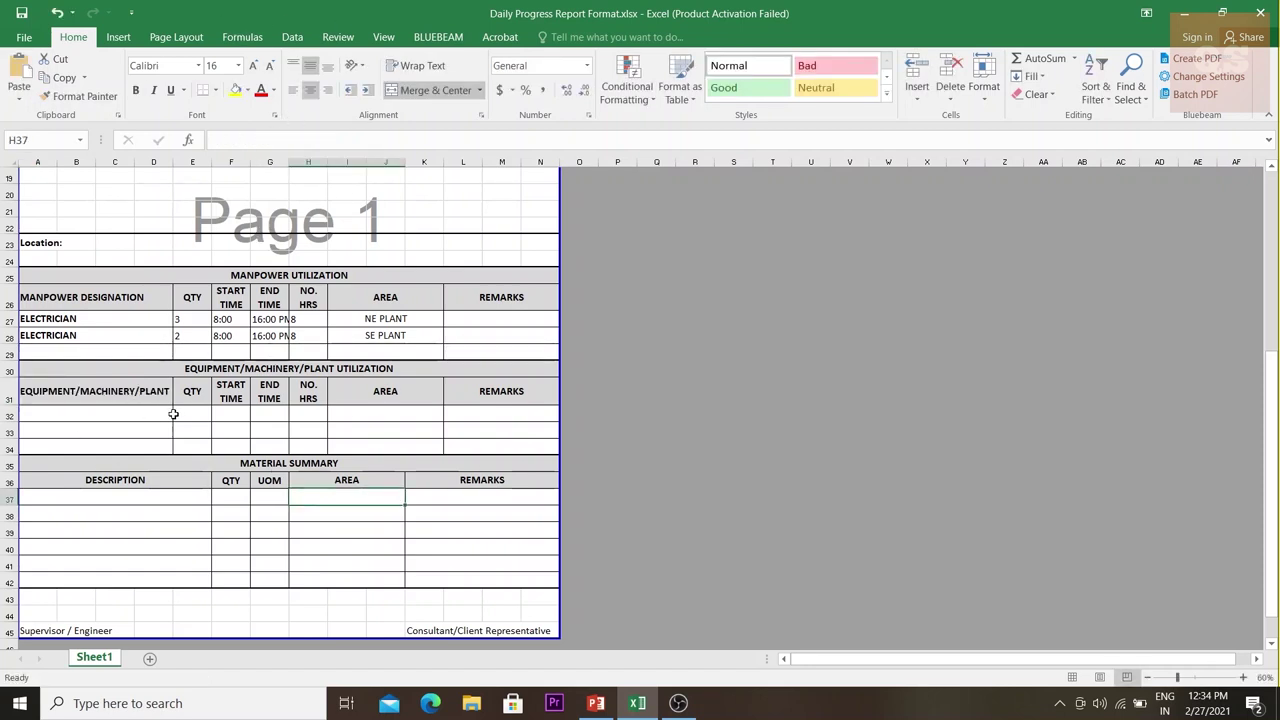
pyautogui.click(103, 421)
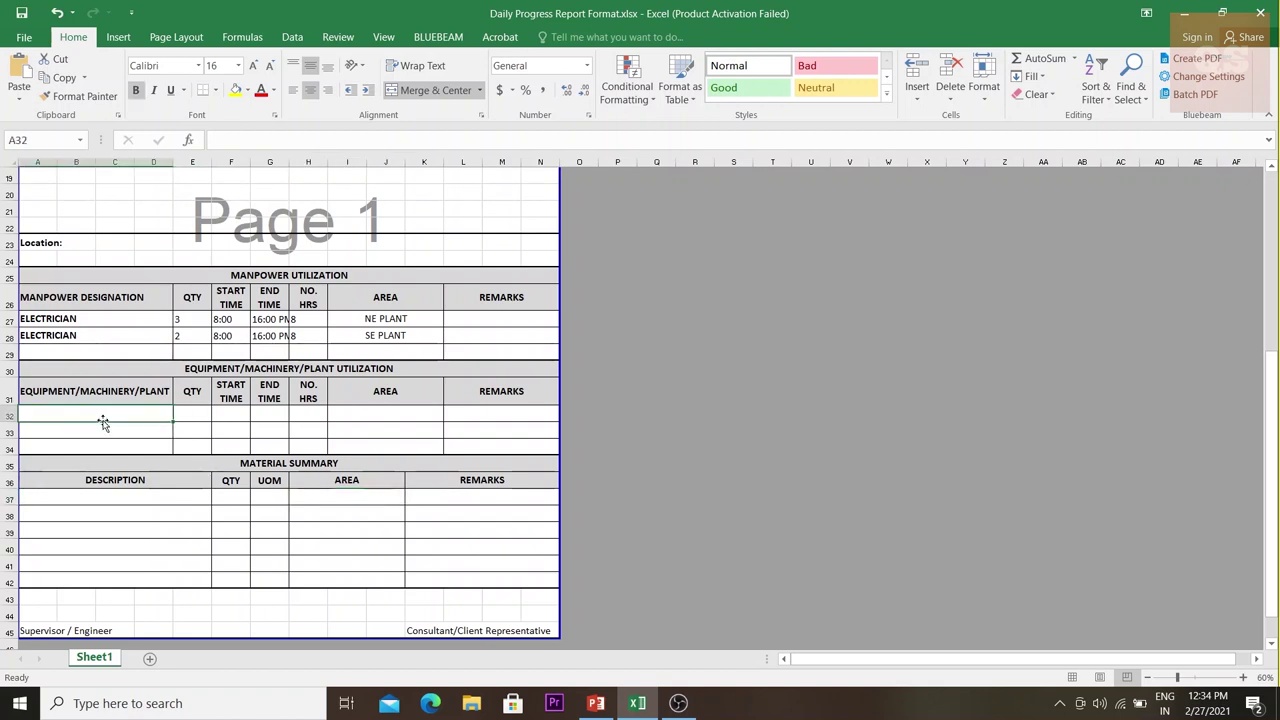
pyautogui.write('JCB')
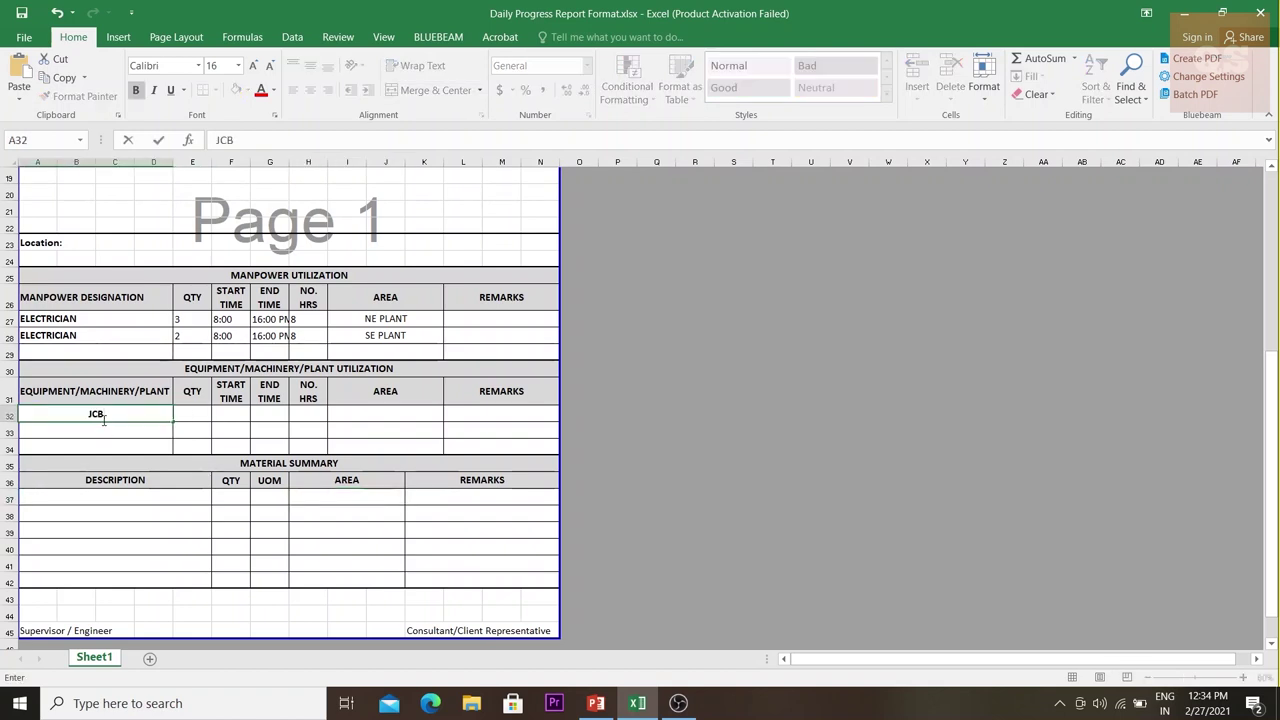
pyautogui.press('Tab')
pyautogui.write('1')
pyautogui.press('Return')
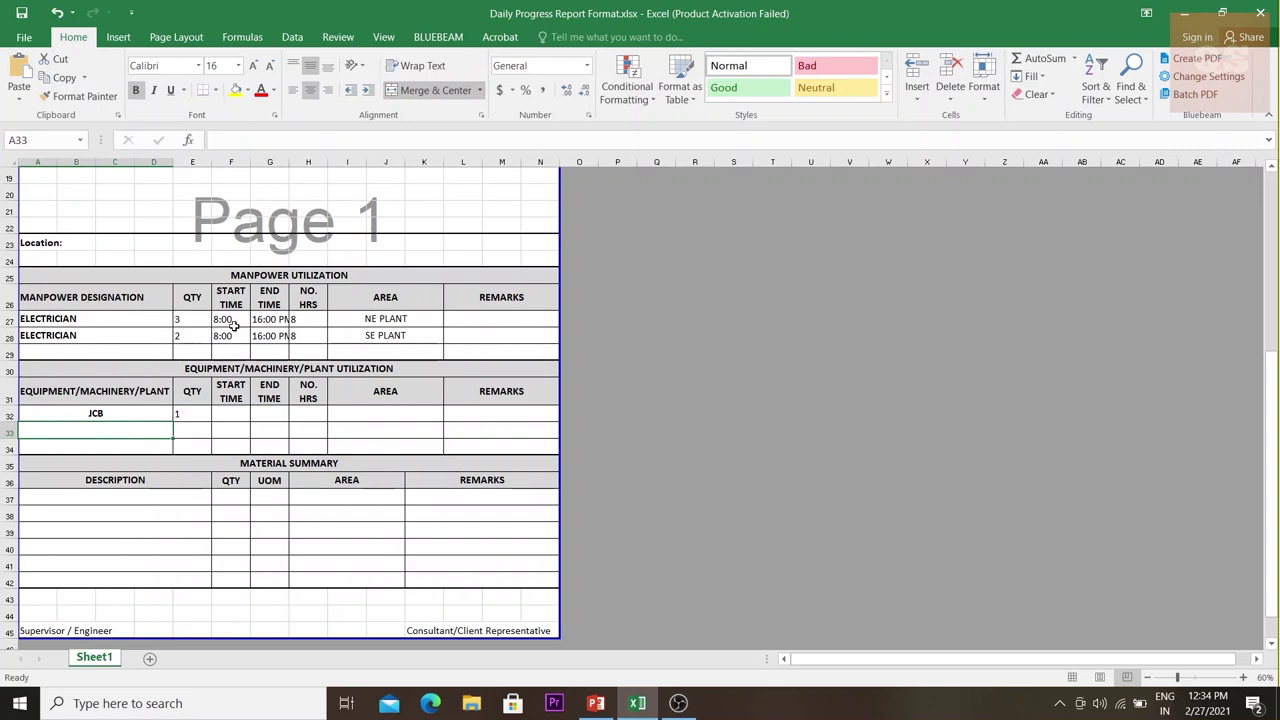
# Copy the 08:00–16:00 working times and the NE PLANT area into the JCB row.
pyautogui.moveTo(222, 319); pyautogui.dragTo(270, 319)
pyautogui.hotkey('ctrl', 'c')
pyautogui.click(222, 413)
pyautogui.hotkey('ctrl', 'v')
pyautogui.press('Escape')
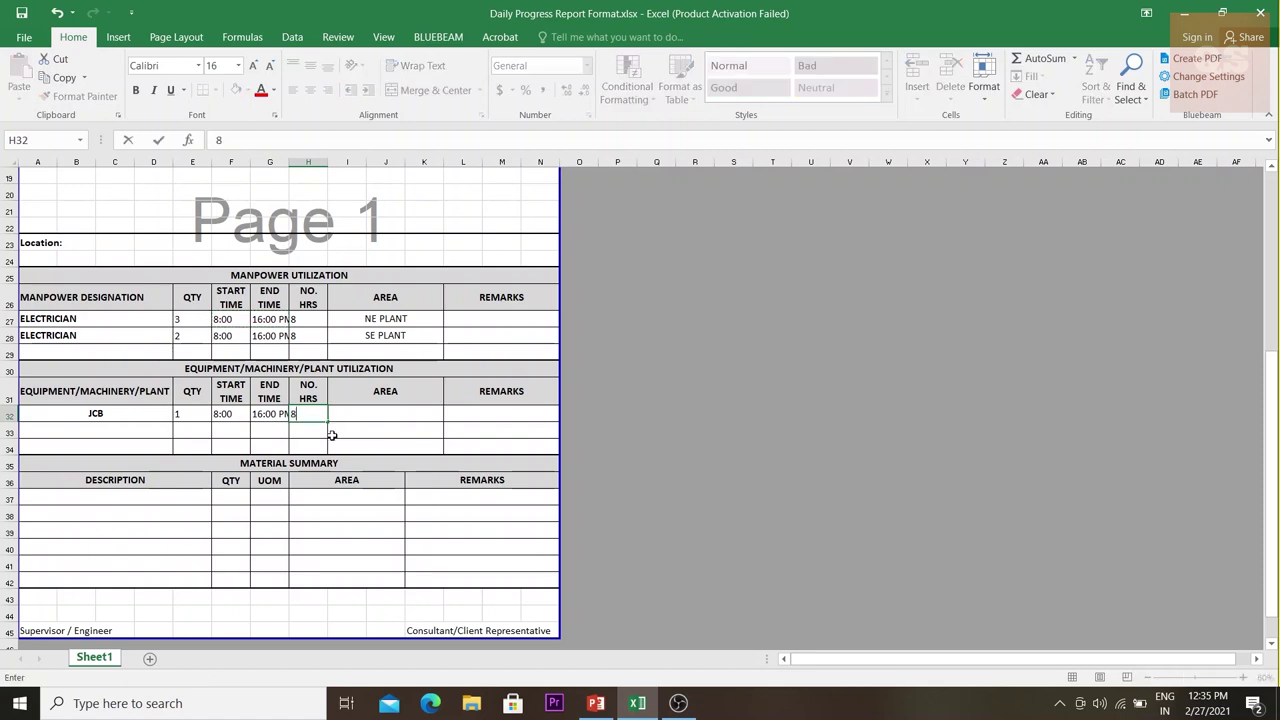
pyautogui.click(386, 320)
pyautogui.hotkey('ctrl', 'c')
pyautogui.click(389, 414)
pyautogui.hotkey('ctrl', 'v')
# Add TRAY, 50 MTR, with area NE PLANT to the Material Summary.
pyautogui.click(177, 497)
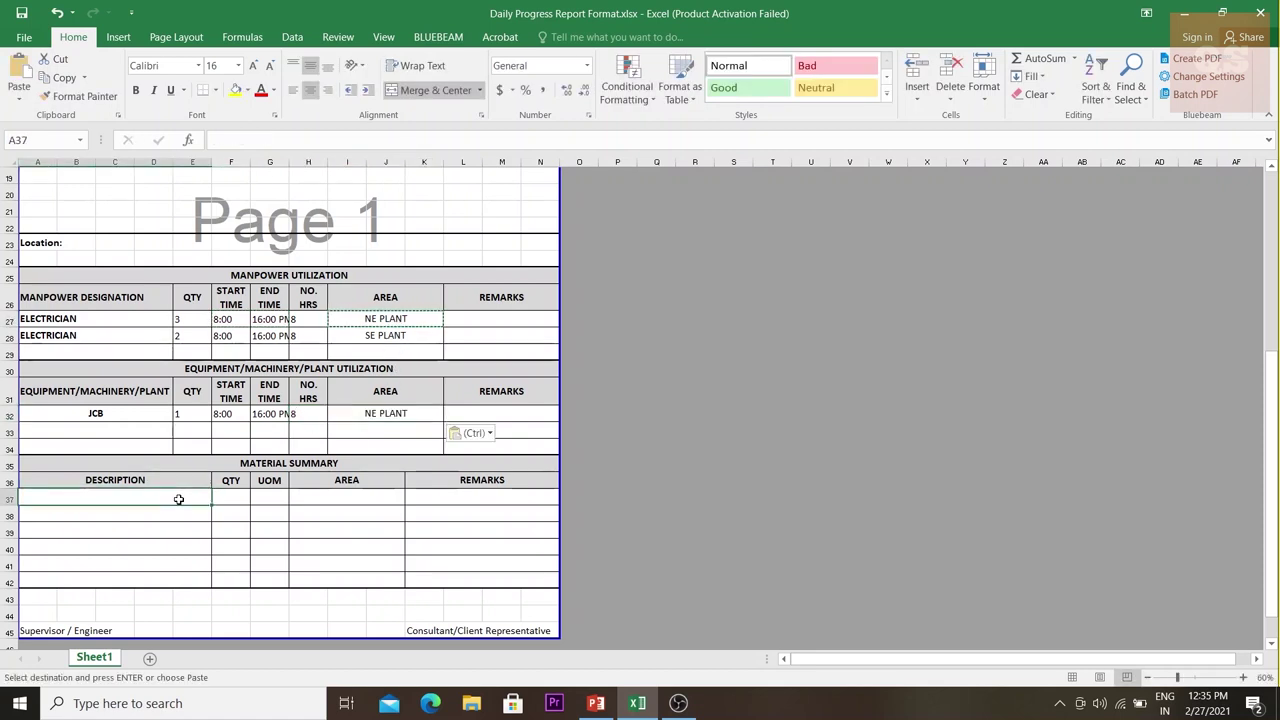
pyautogui.scroll(3, 177, 497)
pyautogui.scroll(-2, 177, 497)
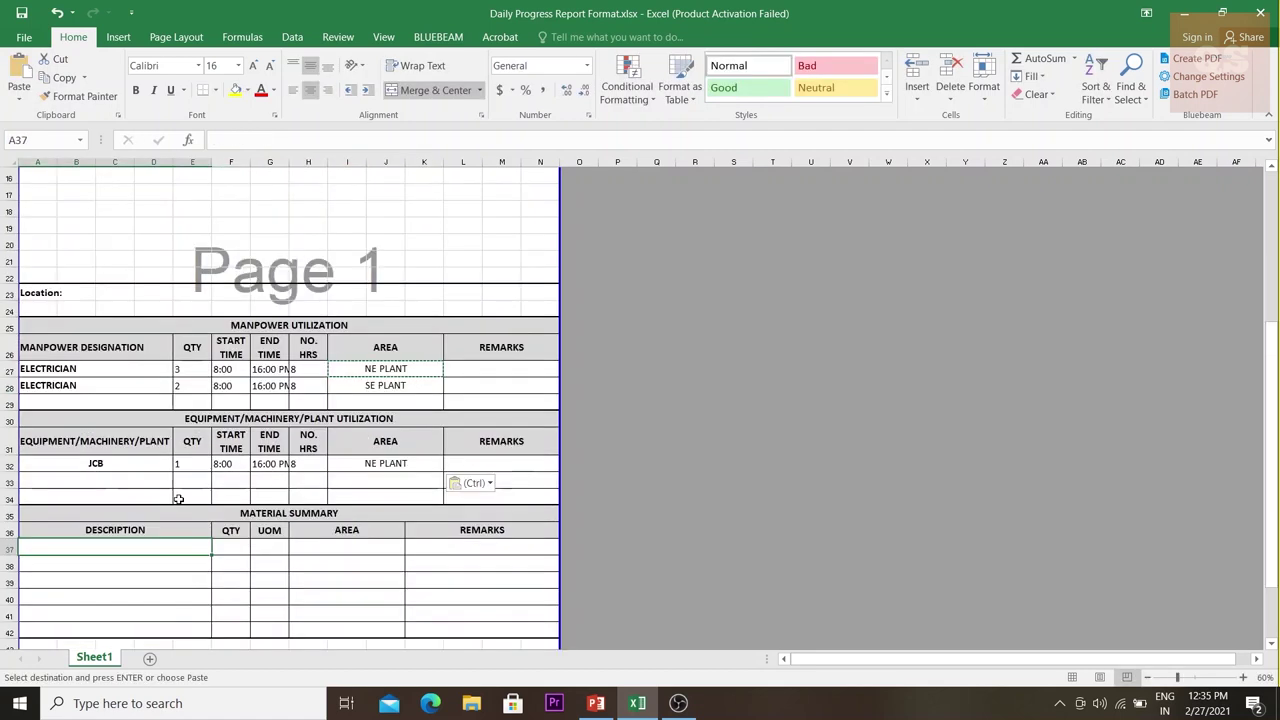
pyautogui.write('TRAY')
pyautogui.click(230, 548)
pyautogui.write('50')
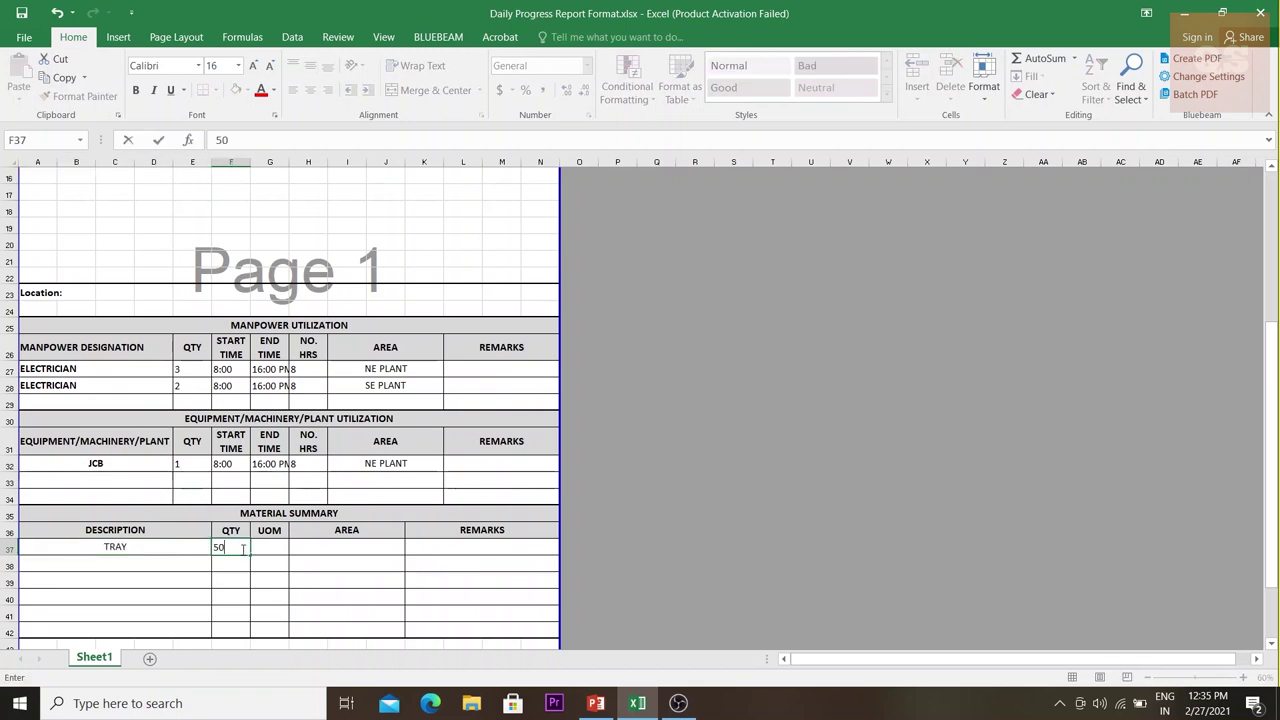
pyautogui.click(266, 551)
pyautogui.write('MTR')
pyautogui.press('Tab')
pyautogui.hotkey('ctrl', 'v')
# Add a PANEL material row with quantity 1 and area SE PLANT.
pyautogui.click(177, 561)
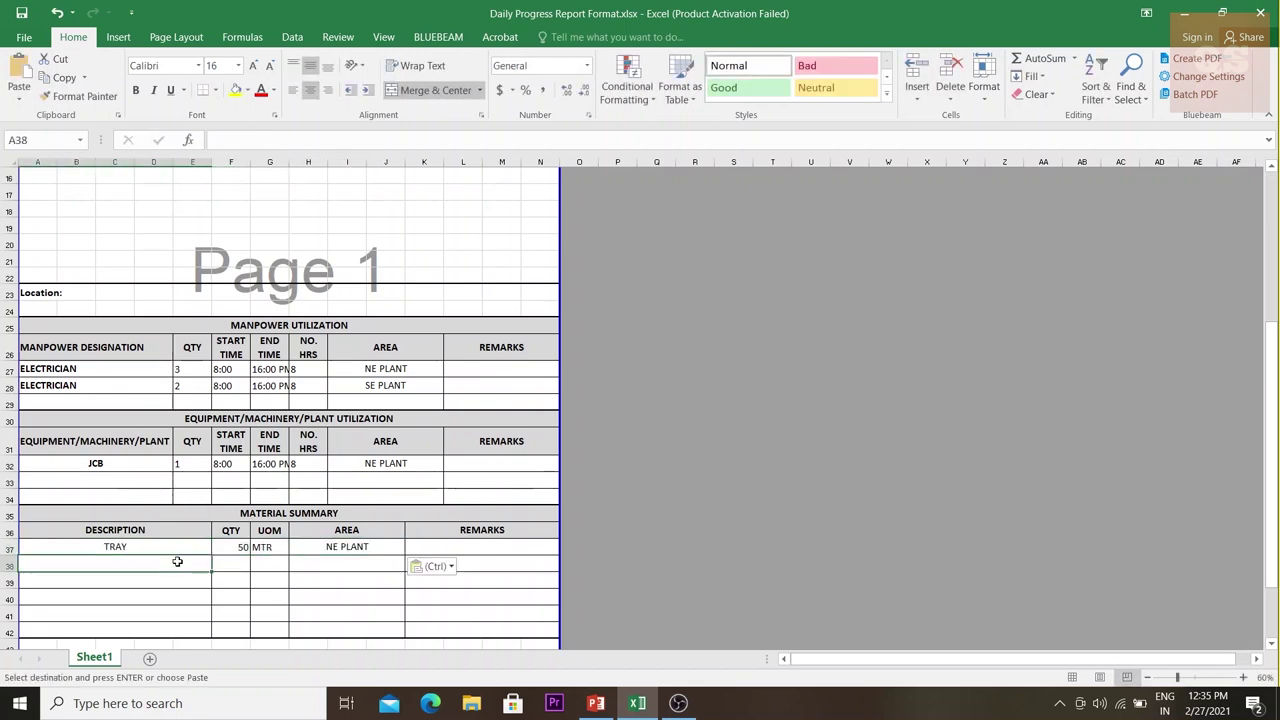
pyautogui.write('PANEL')
pyautogui.click(237, 560)
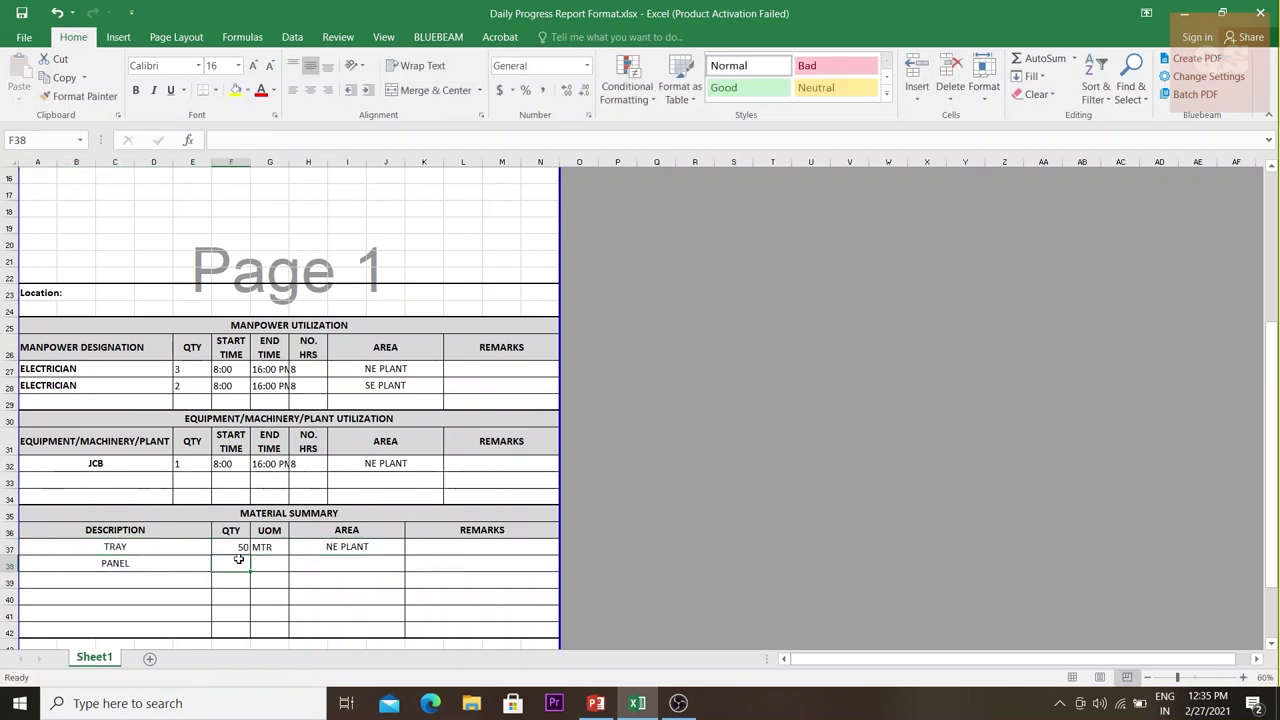
pyautogui.write('1')
pyautogui.click(262, 565)
pyautogui.scroll(5, 271, 383)
pyautogui.press('Tab')
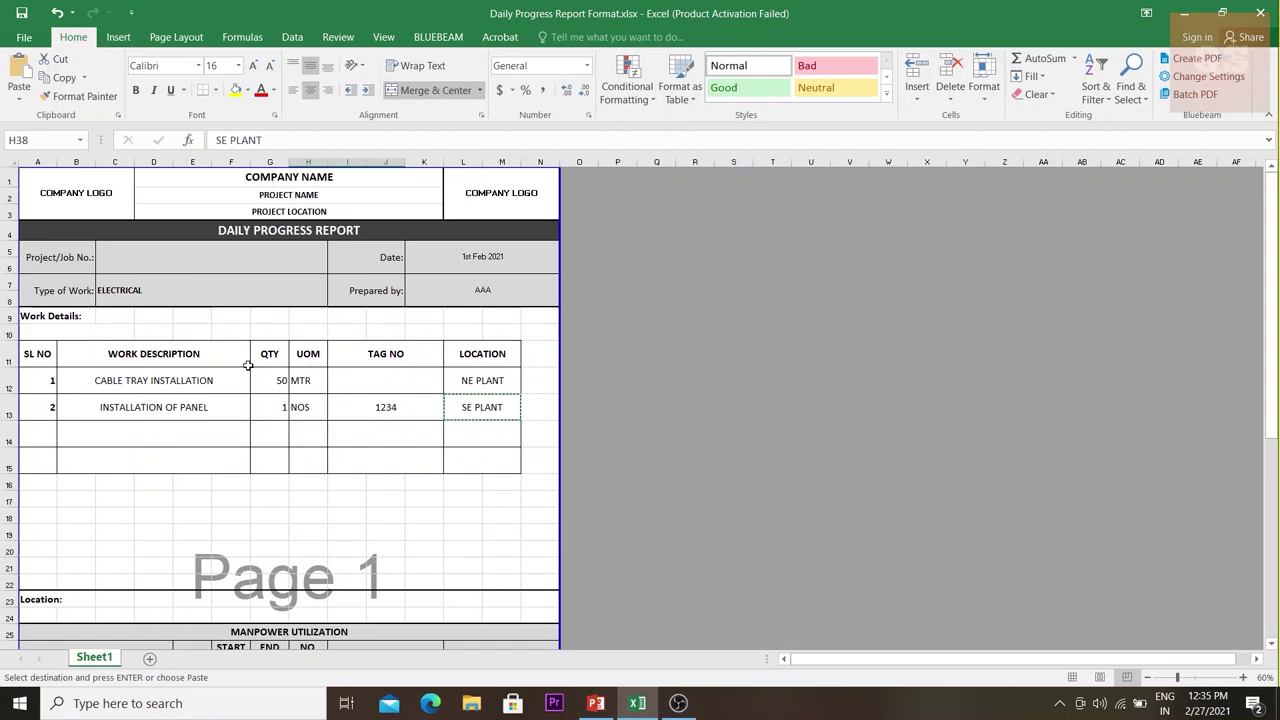
pyautogui.scroll(-7, 247, 364)
pyautogui.scroll(-1, 247, 364)
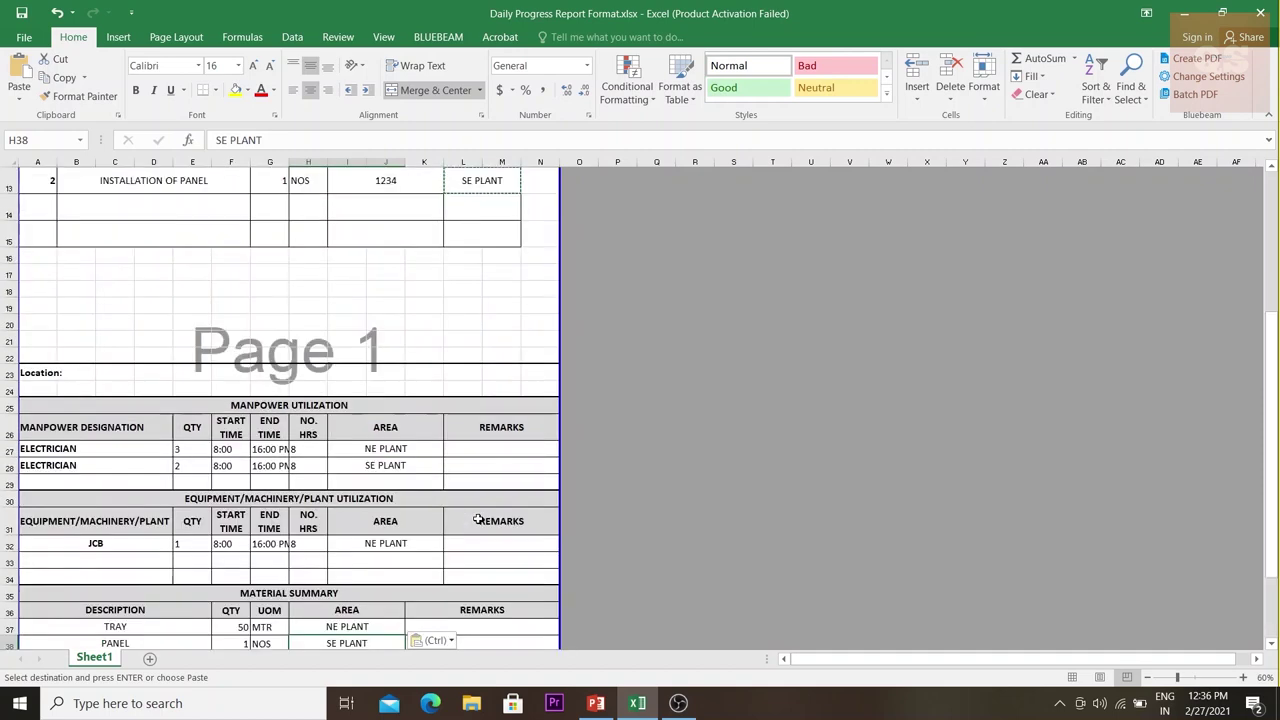
pyautogui.scroll(8, 484, 514)
pyautogui.scroll(-6, 478, 518)
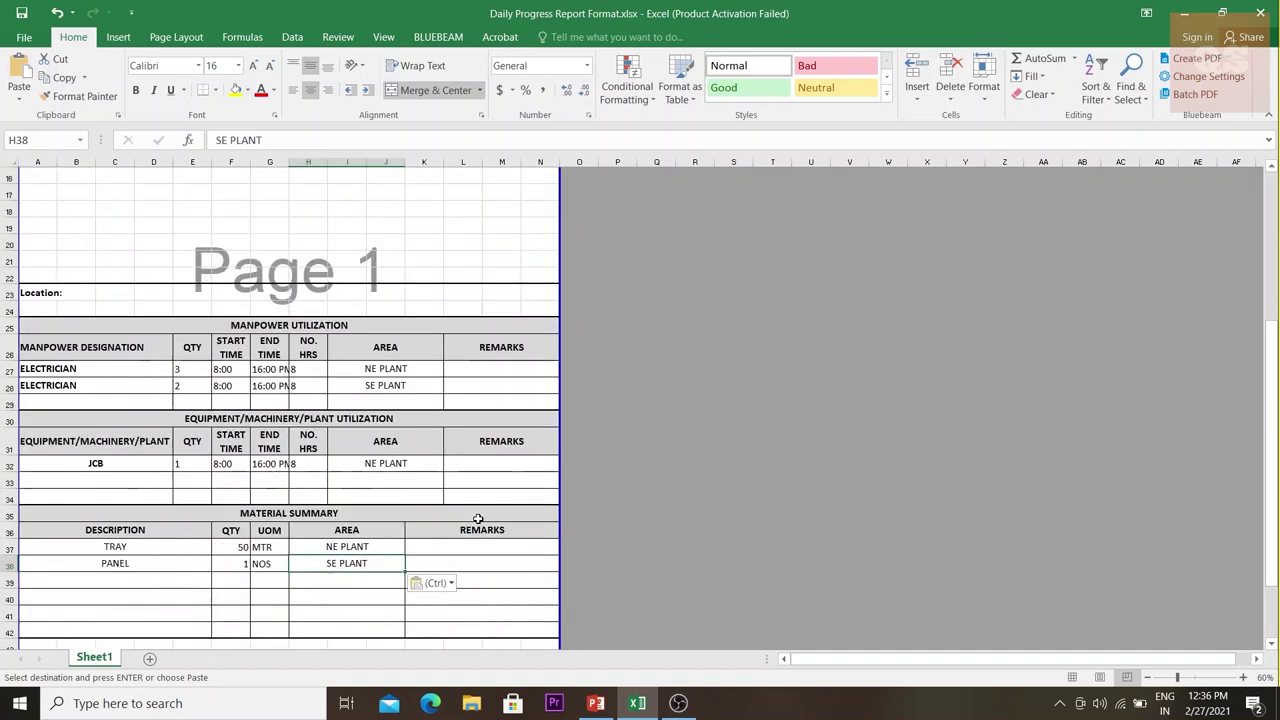
pyautogui.scroll(5, 478, 518)
pyautogui.click(487, 210)
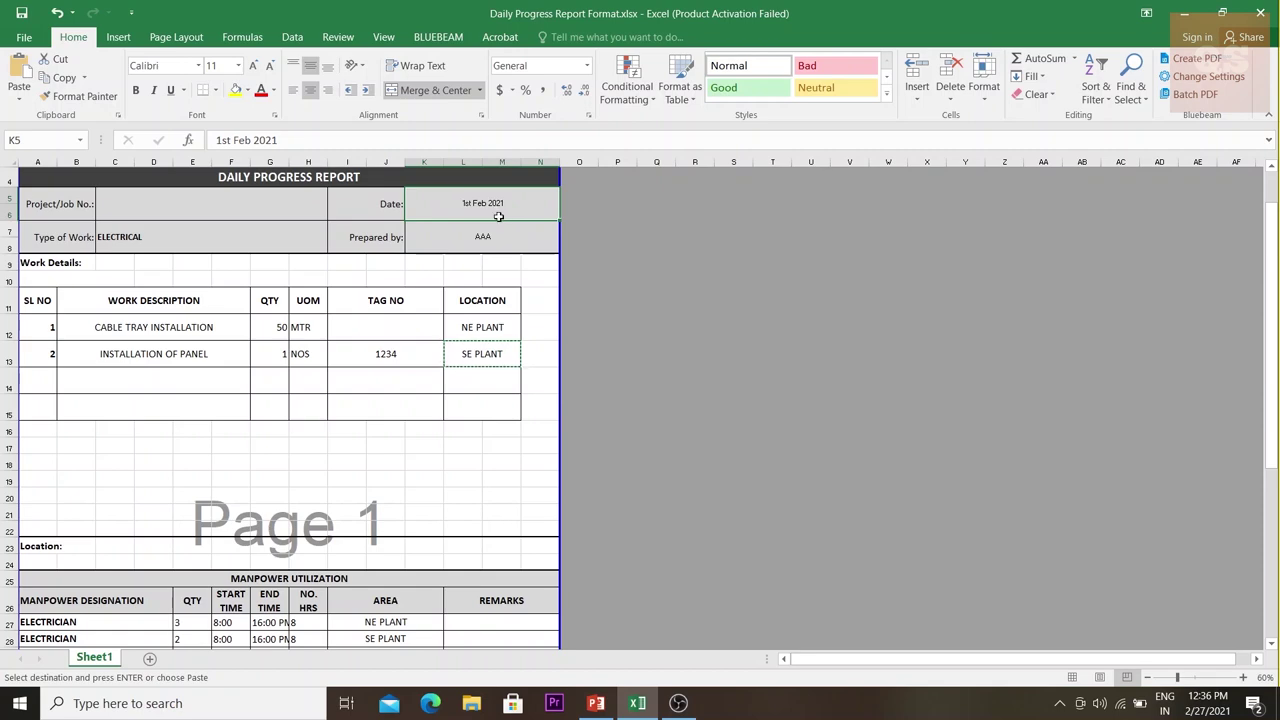
pyautogui.scroll(-4, 498, 220)
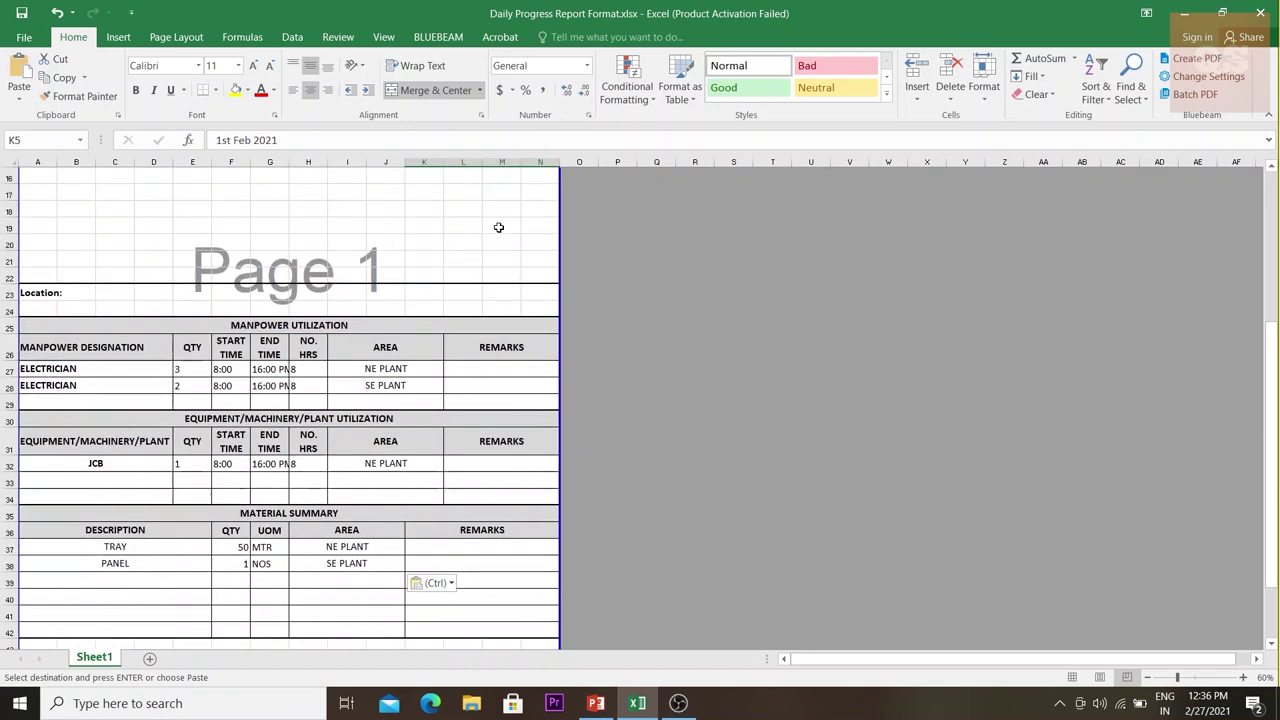
pyautogui.scroll(3, 498, 227)
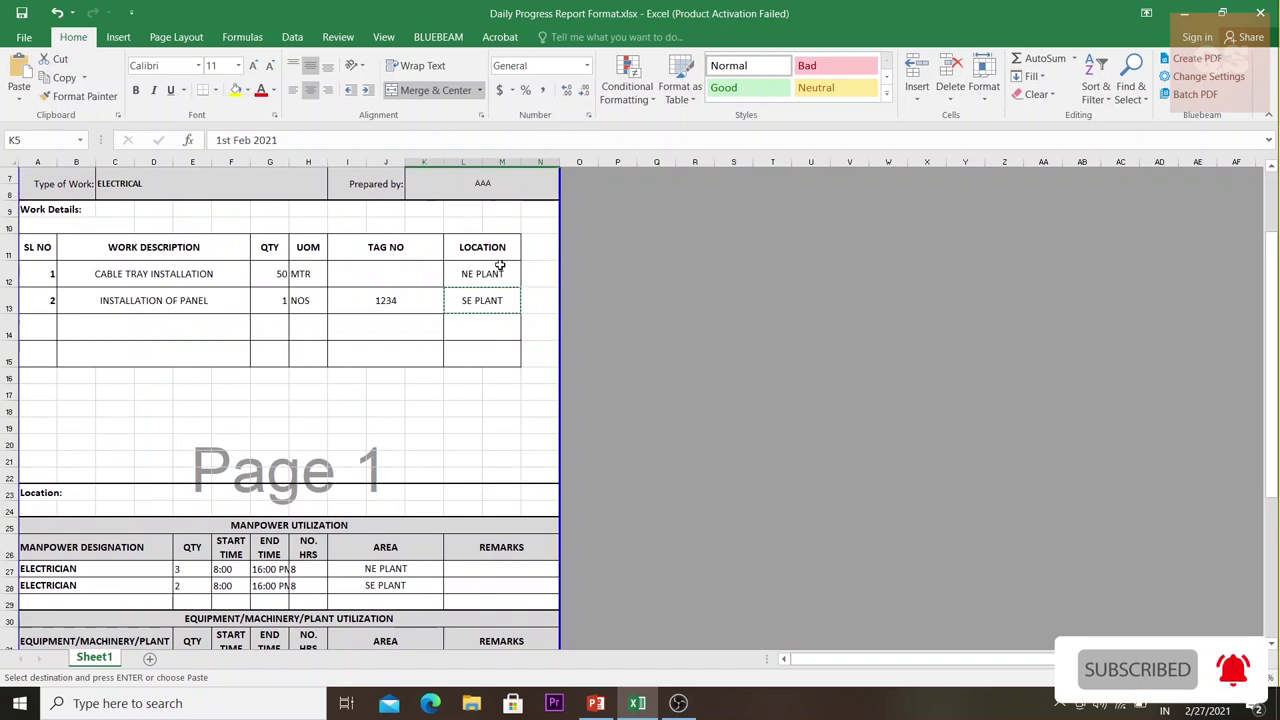
pyautogui.scroll(-5, 500, 266)
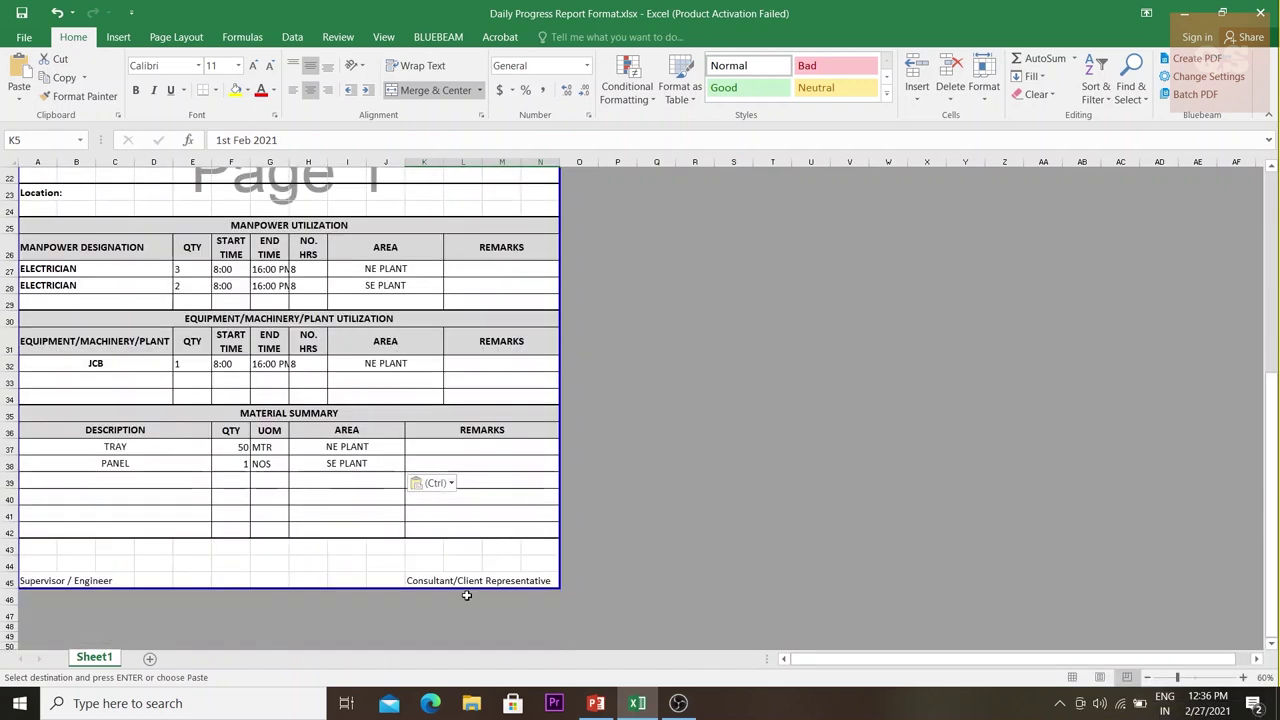
pyautogui.scroll(5, 475, 571)
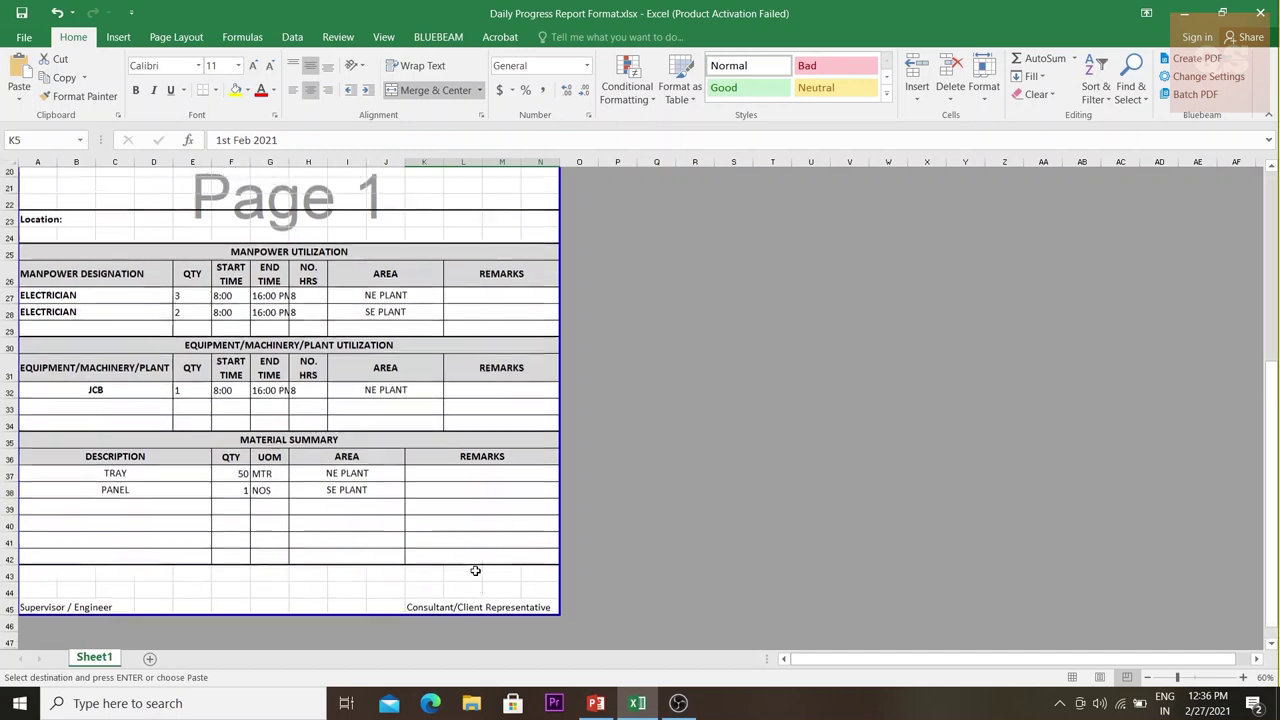
pyautogui.scroll(2, 475, 571)
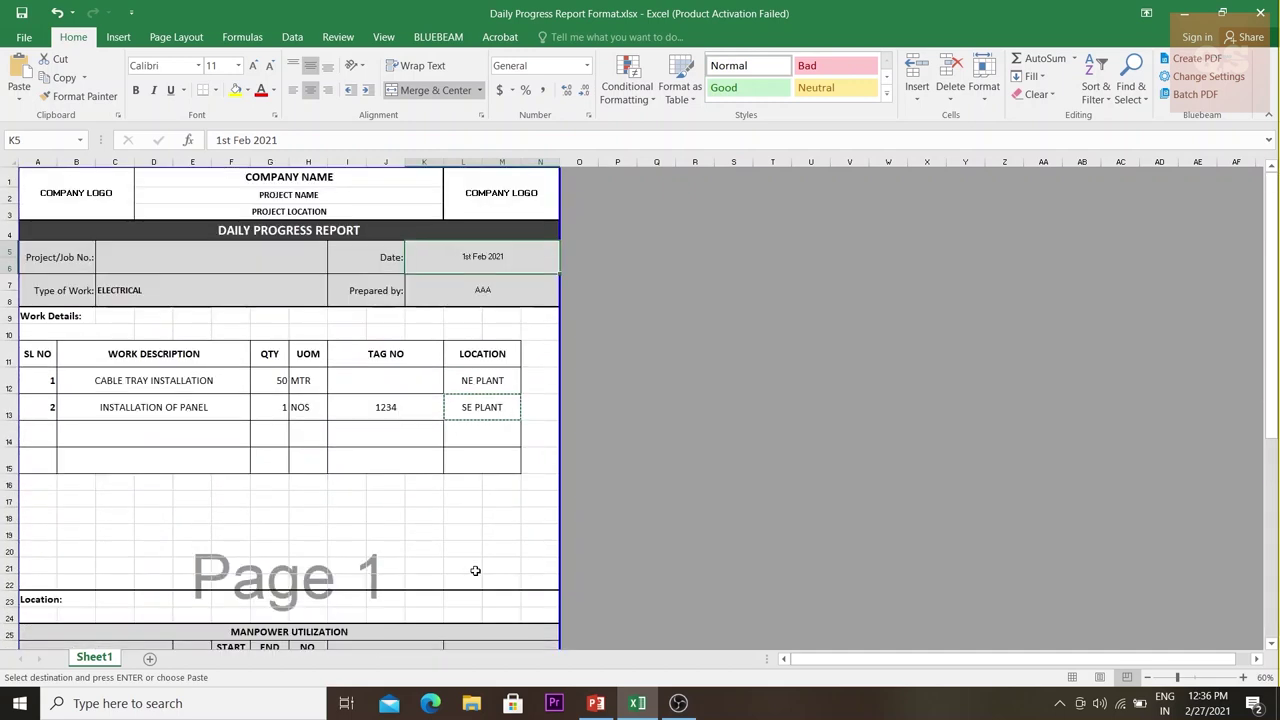
pyautogui.scroll(-2, 475, 571)
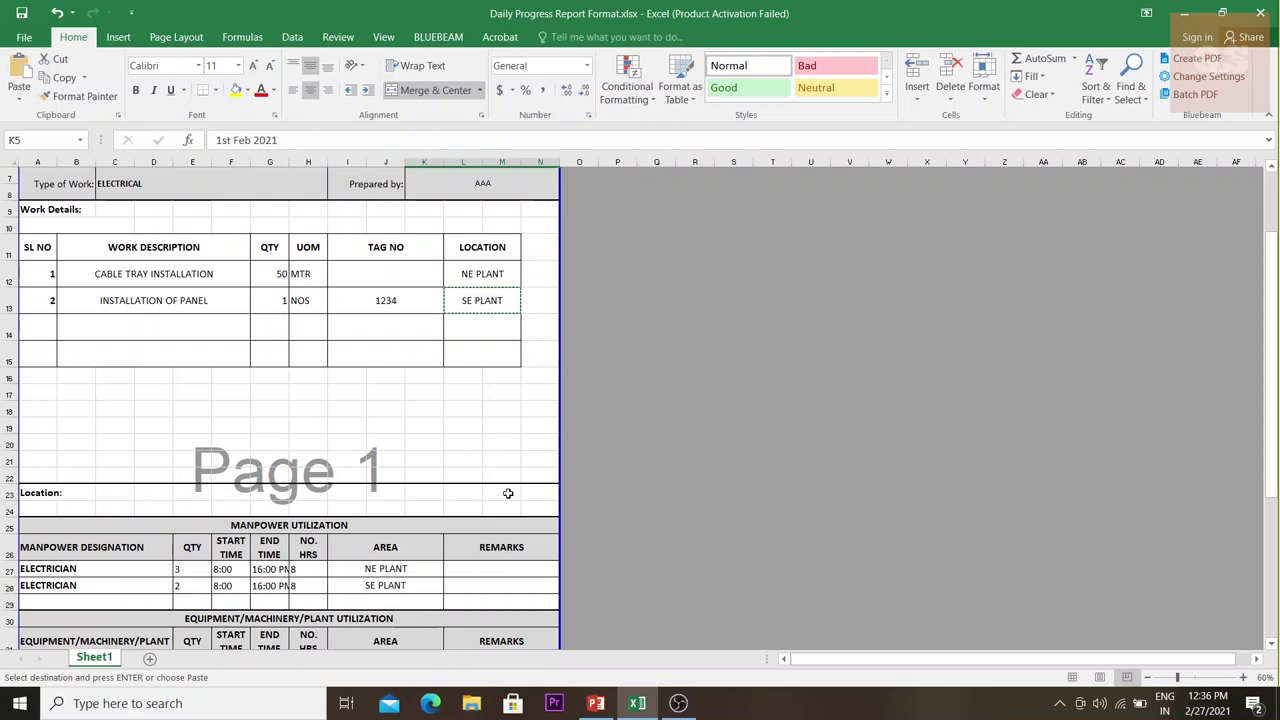
pyautogui.scroll(-2, 508, 493)
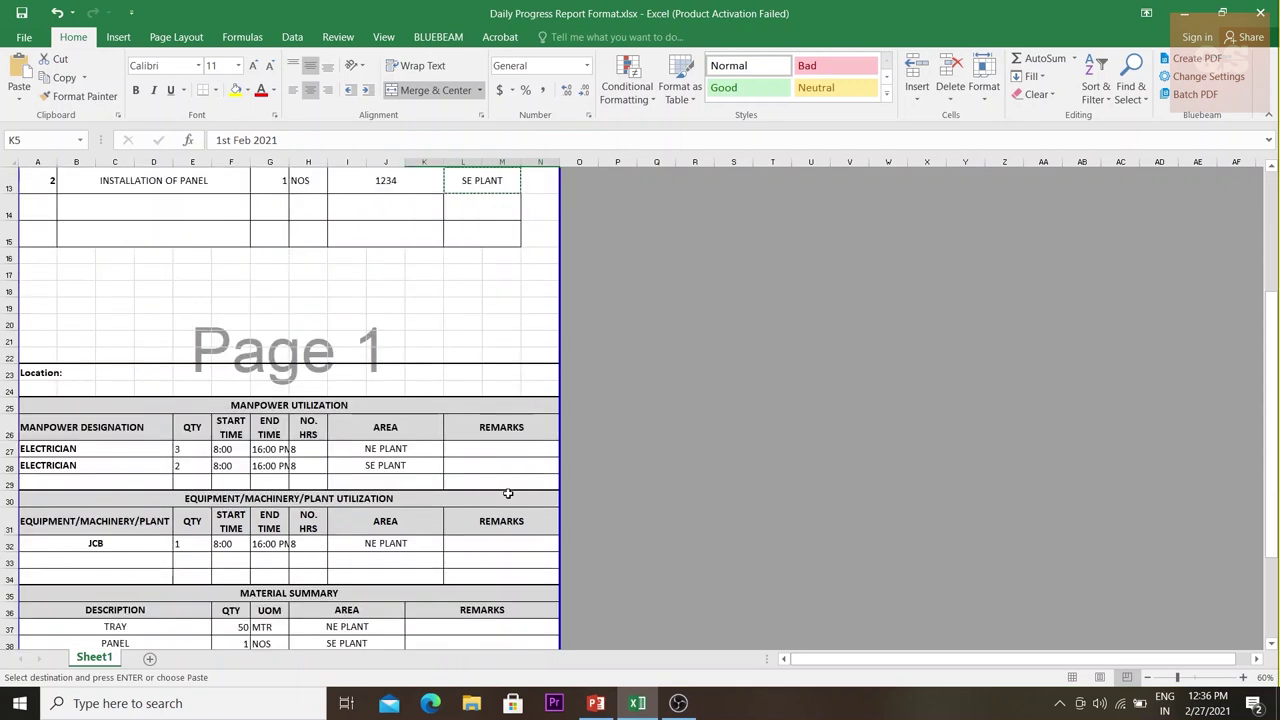
pyautogui.scroll(2, 508, 493)
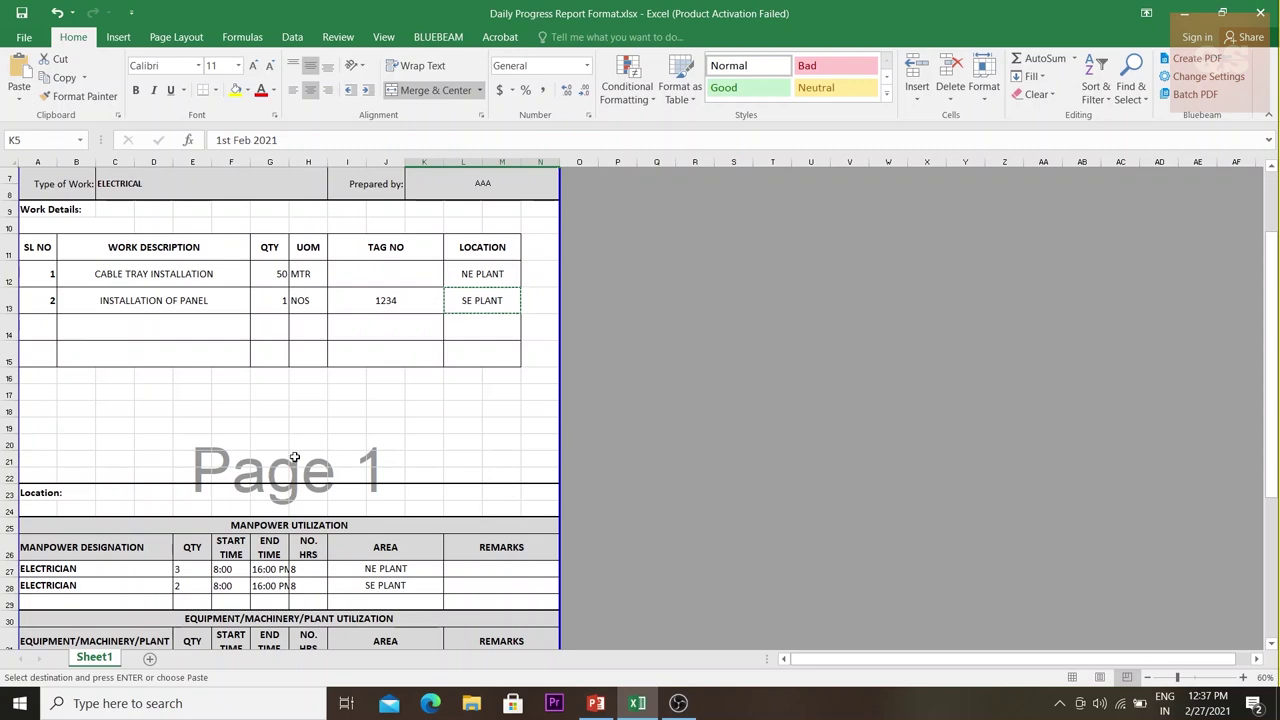
pyautogui.scroll(2, 331, 426)
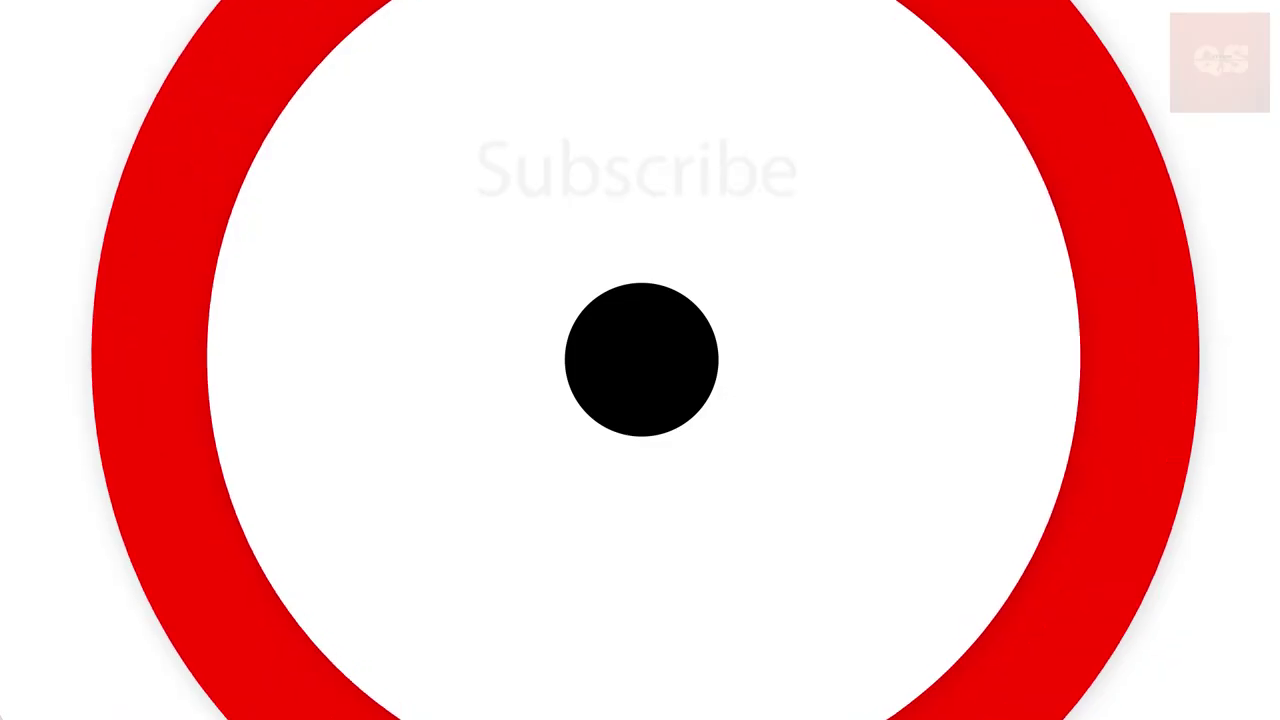